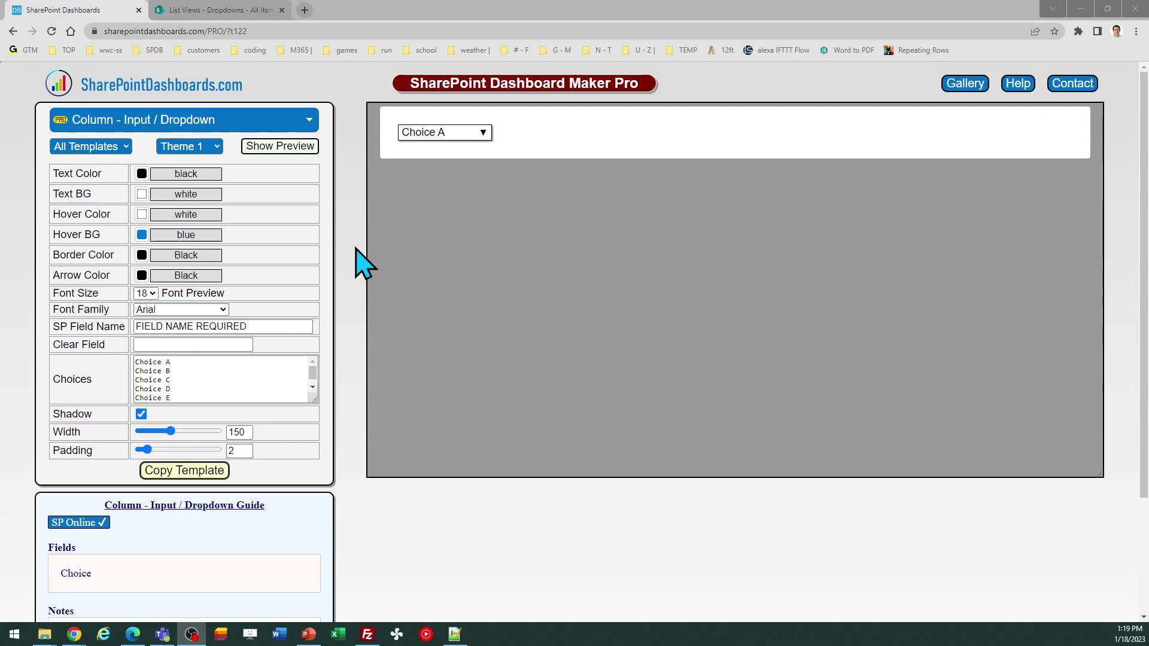
- Expand the preview dropdown's sample choices, then switch to the Dropdowns list with its FoodCategories column
{"action": "left_click", "coordinate": [483, 132]}
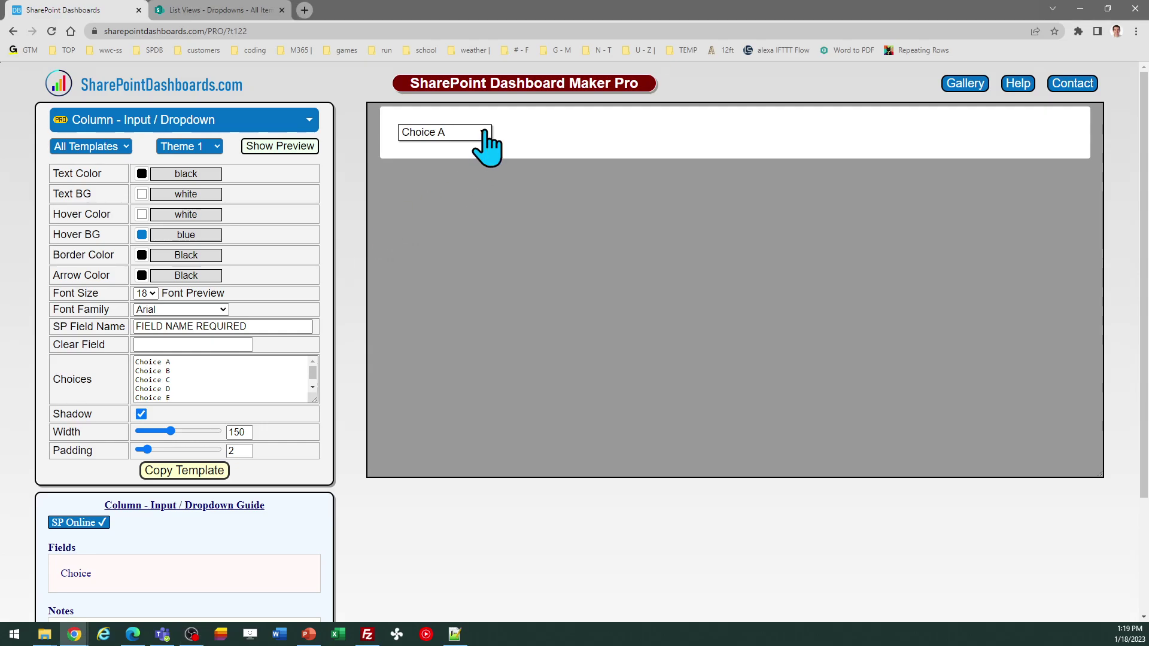
{"action": "left_click", "coordinate": [484, 134]}
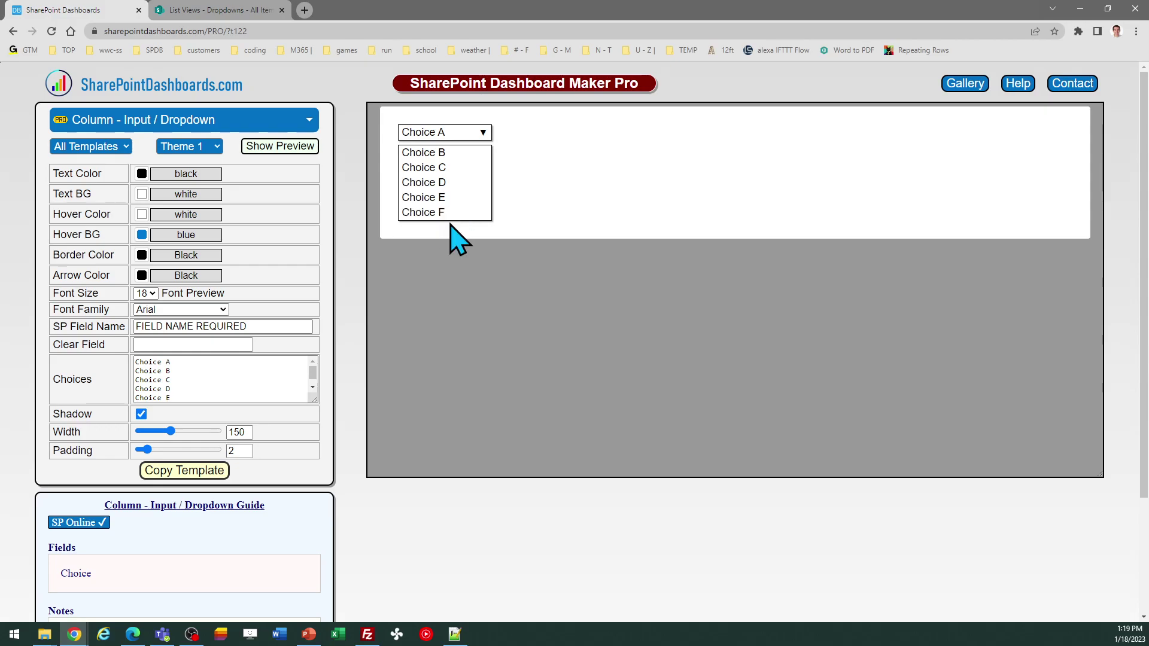
{"action": "left_click", "coordinate": [229, 8]}
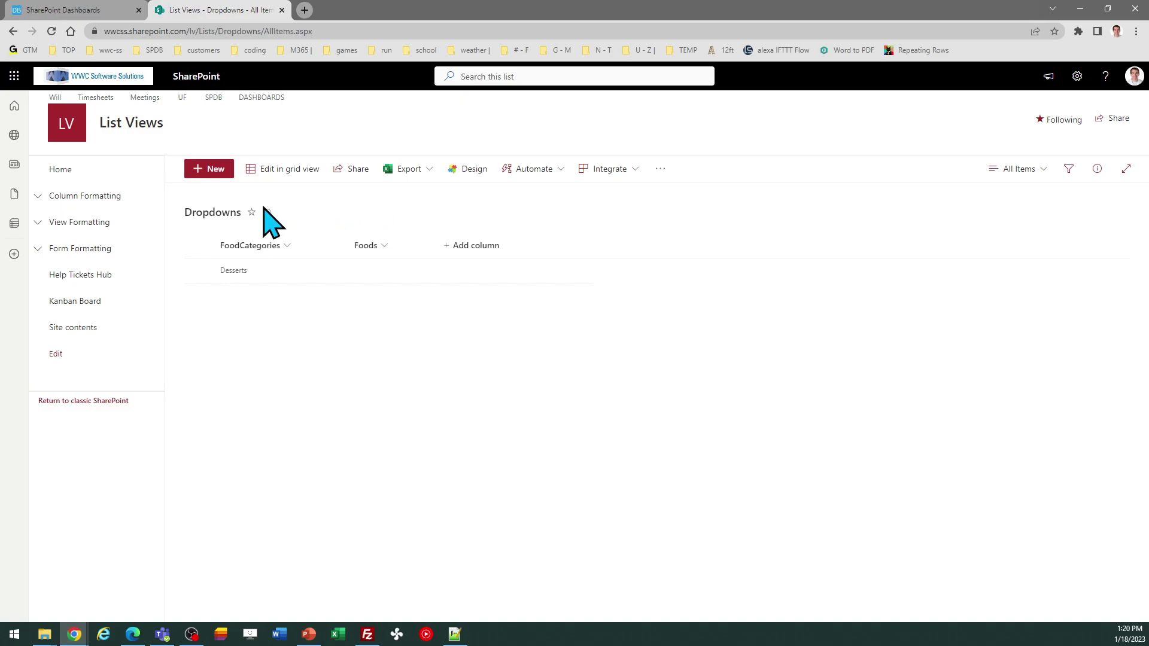
- Move between the Dropdowns list and the Dashboard Maker Pro page, ending on the dropdown template
{"action": "left_click", "coordinate": [86, 10]}
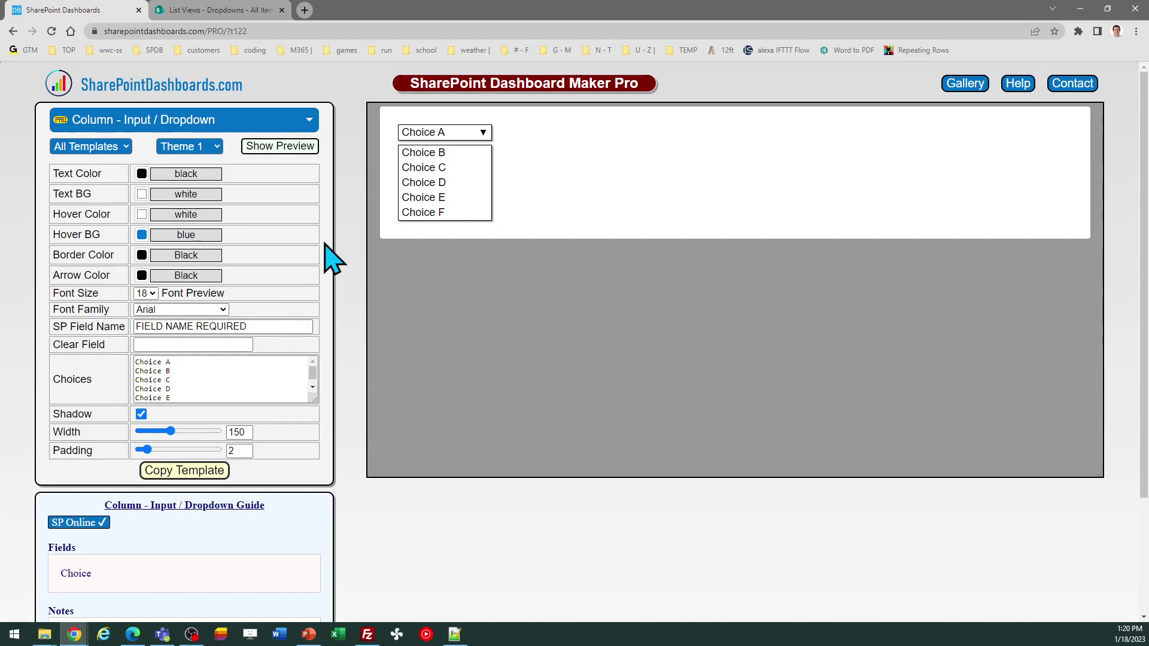
{"action": "mouse_move", "coordinate": [232, 12]}
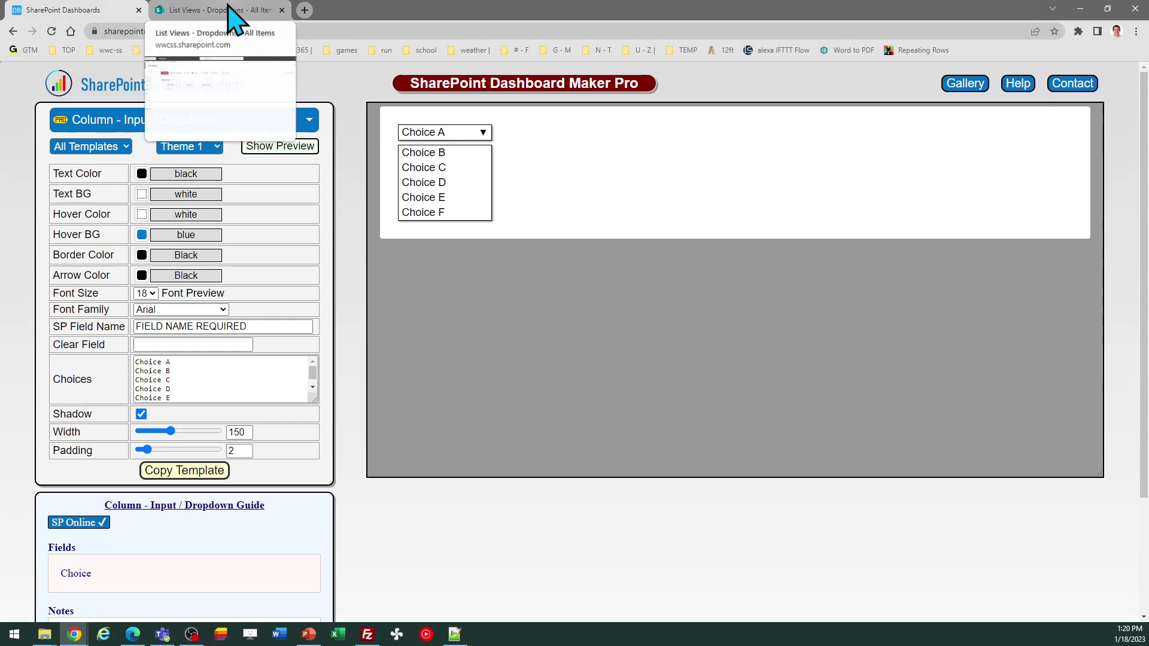
{"action": "left_click", "coordinate": [232, 11]}
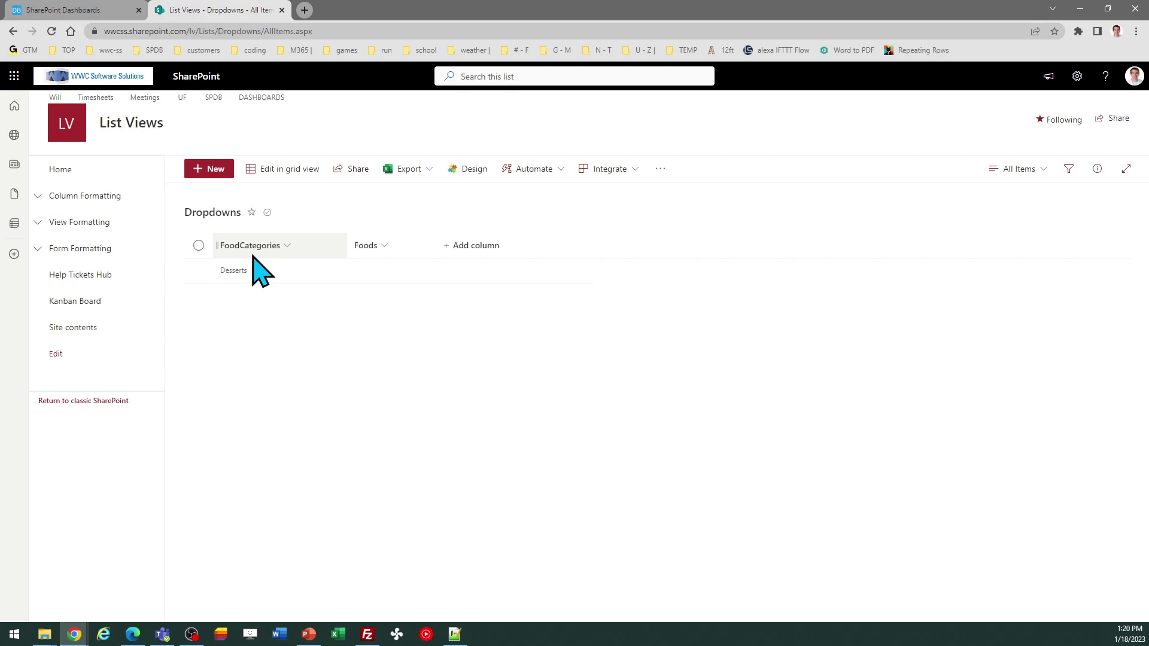
{"action": "left_click", "coordinate": [90, 11]}
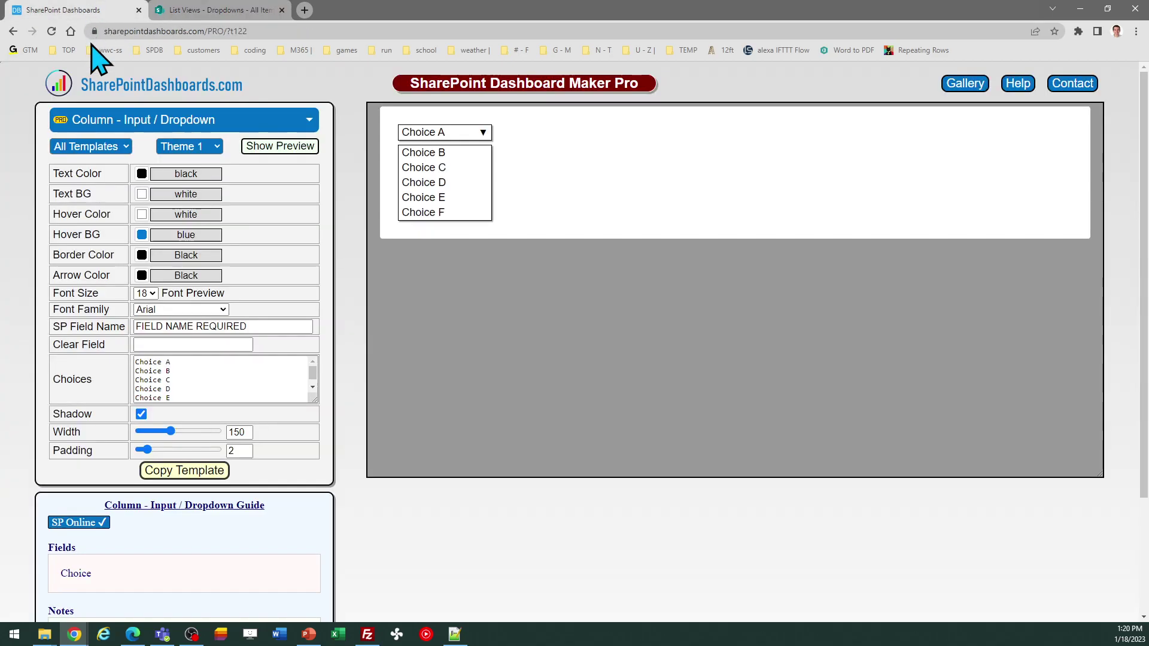
- Enter FoodCategories as the template's SP Field Name, then return to the Dropdowns list
{"action": "left_click_drag", "start_coordinate": [264, 326], "coordinate": [105, 327]}
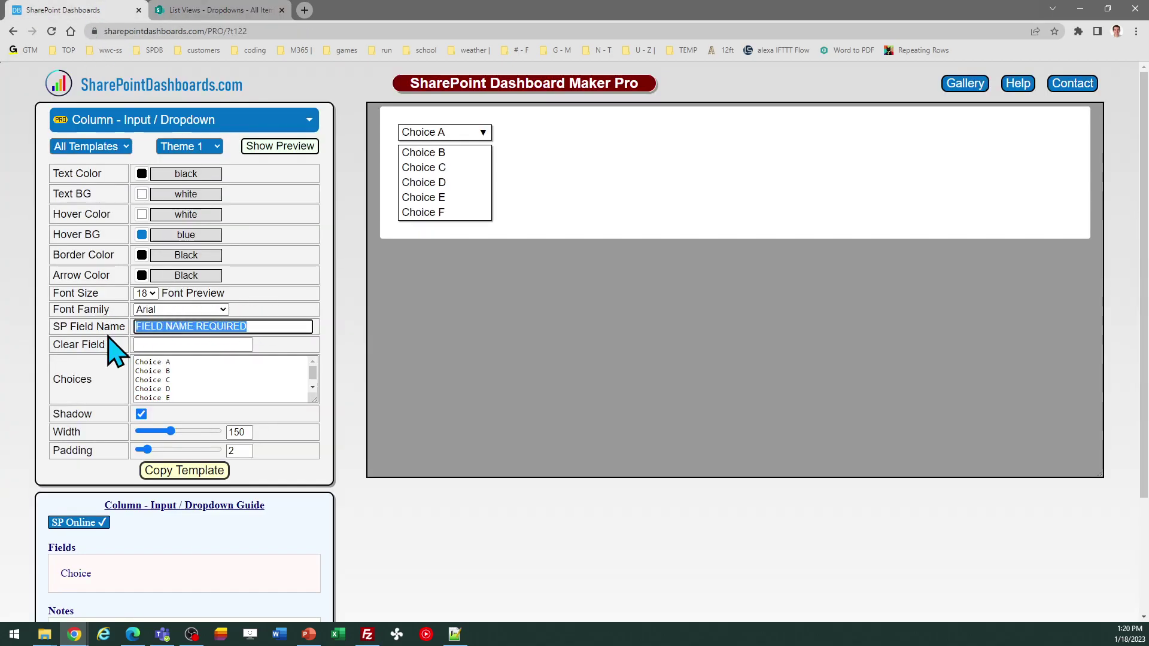
{"action": "type", "text": "FoodCate"}
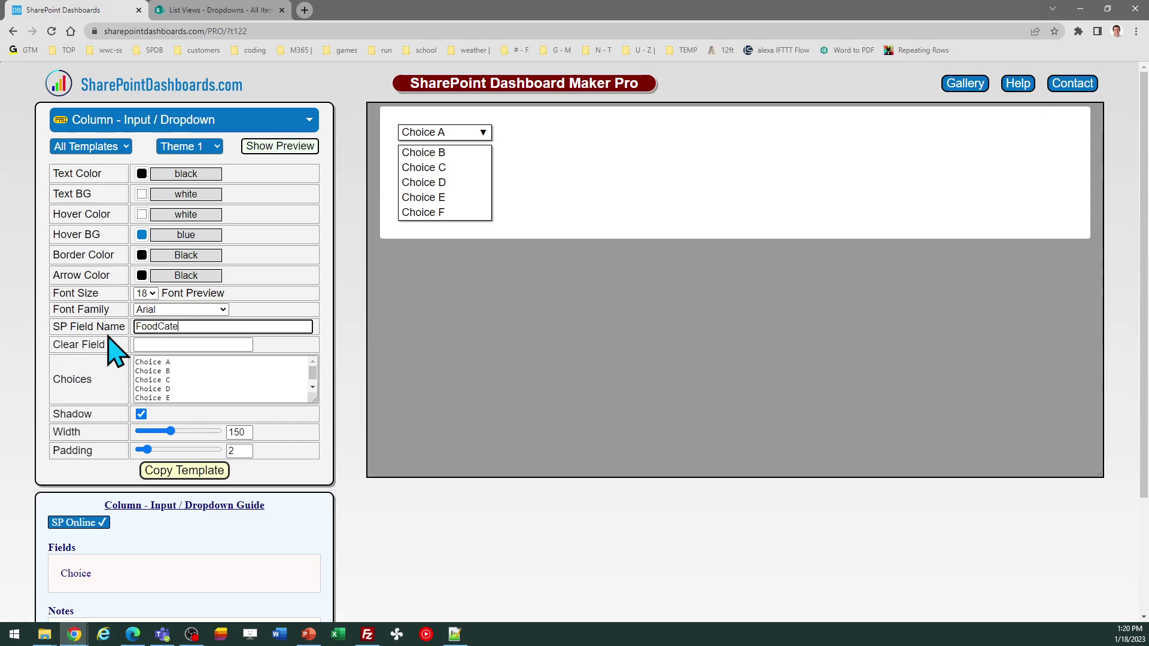
{"action": "type", "text": "gories"}
{"action": "left_click", "coordinate": [167, 344]}
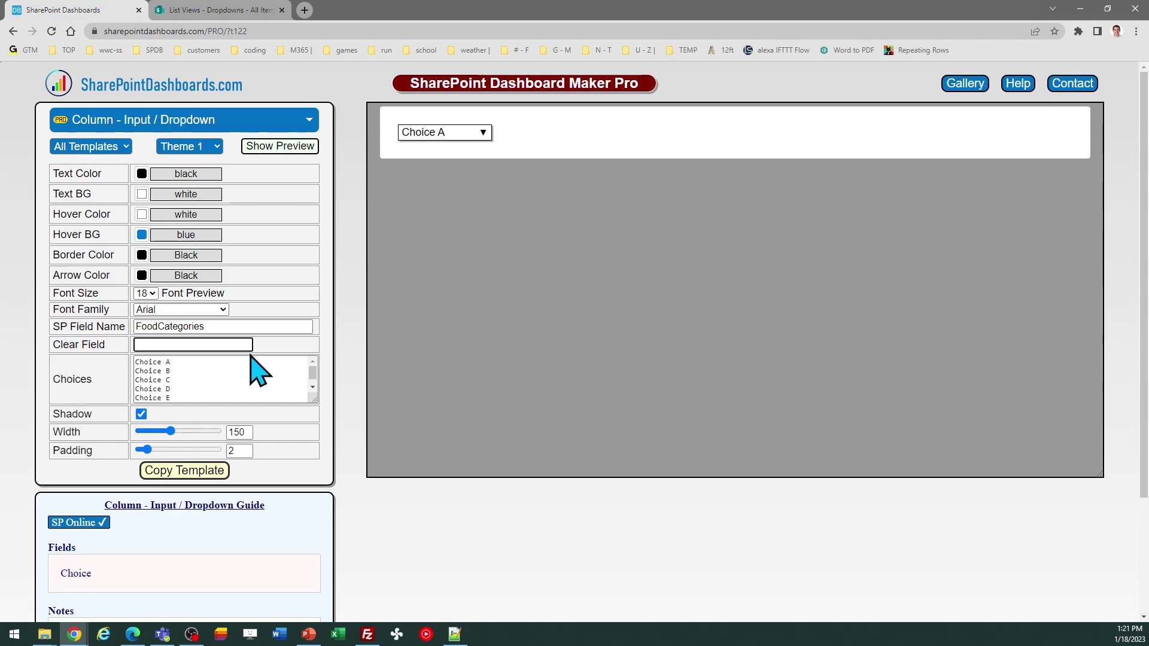
{"action": "left_click", "coordinate": [205, 373]}
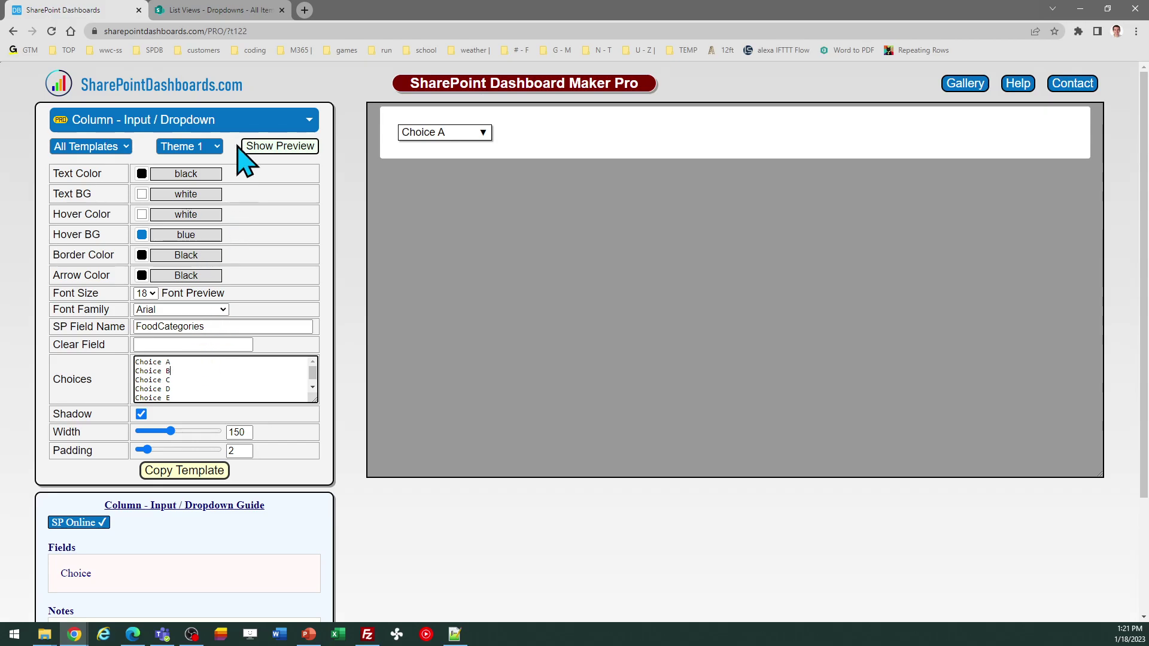
{"action": "left_click", "coordinate": [235, 10]}
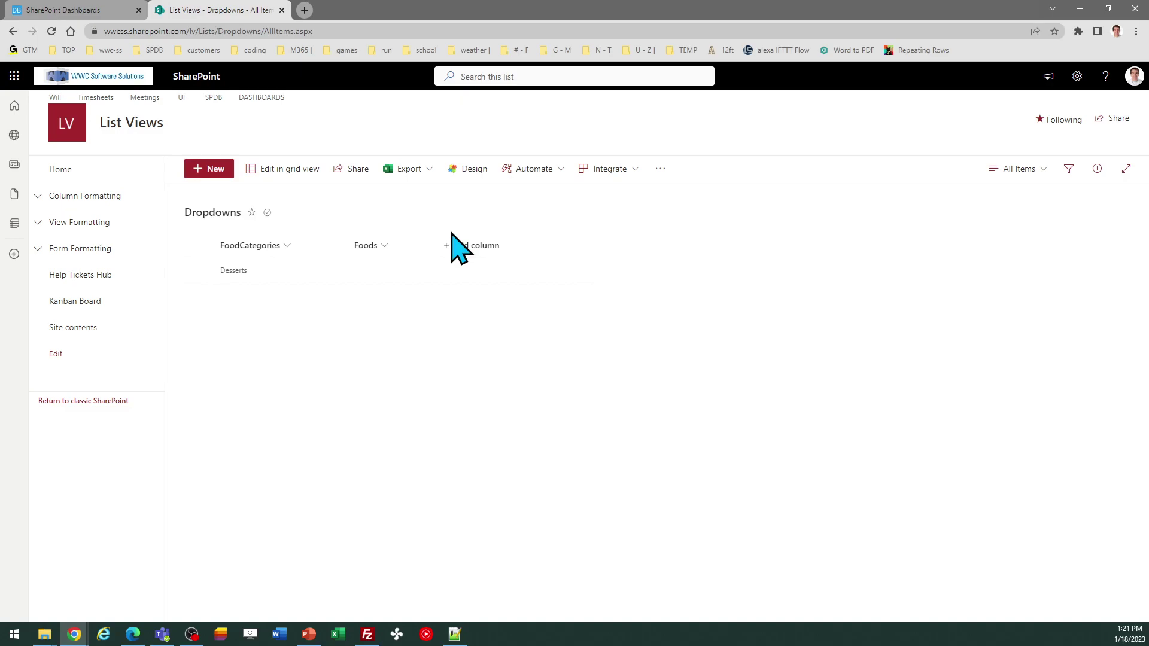
- Select all the FoodCategories column choices in List settings, then go back to the Dropdowns list
{"action": "left_click", "coordinate": [1076, 77]}
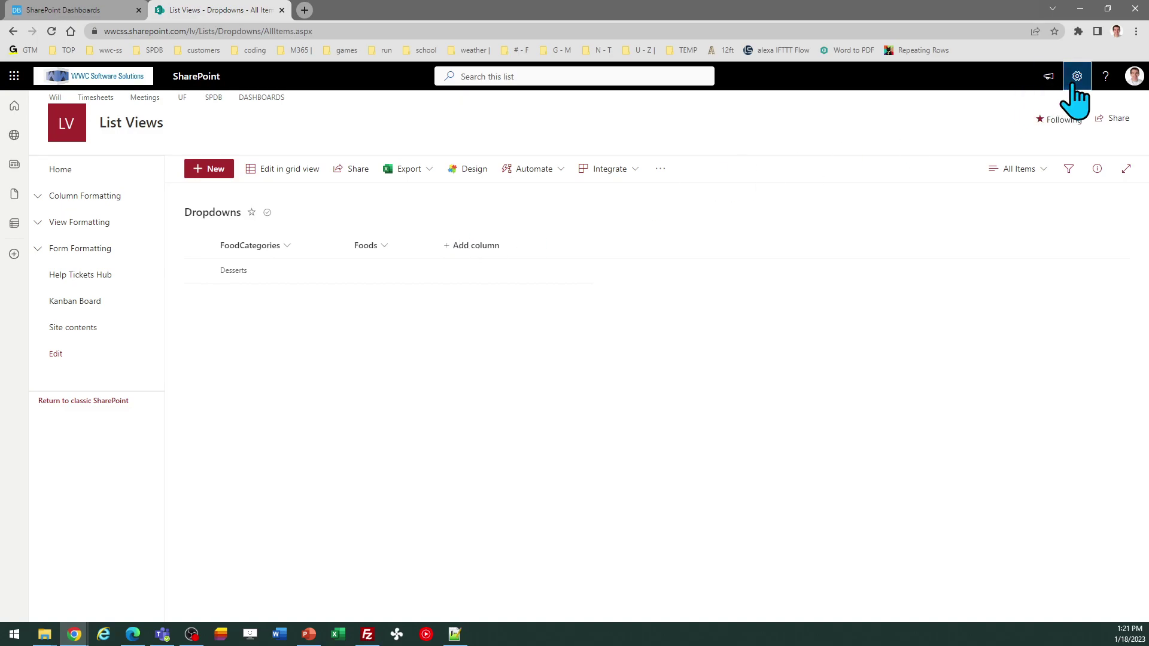
{"action": "left_click", "coordinate": [989, 201]}
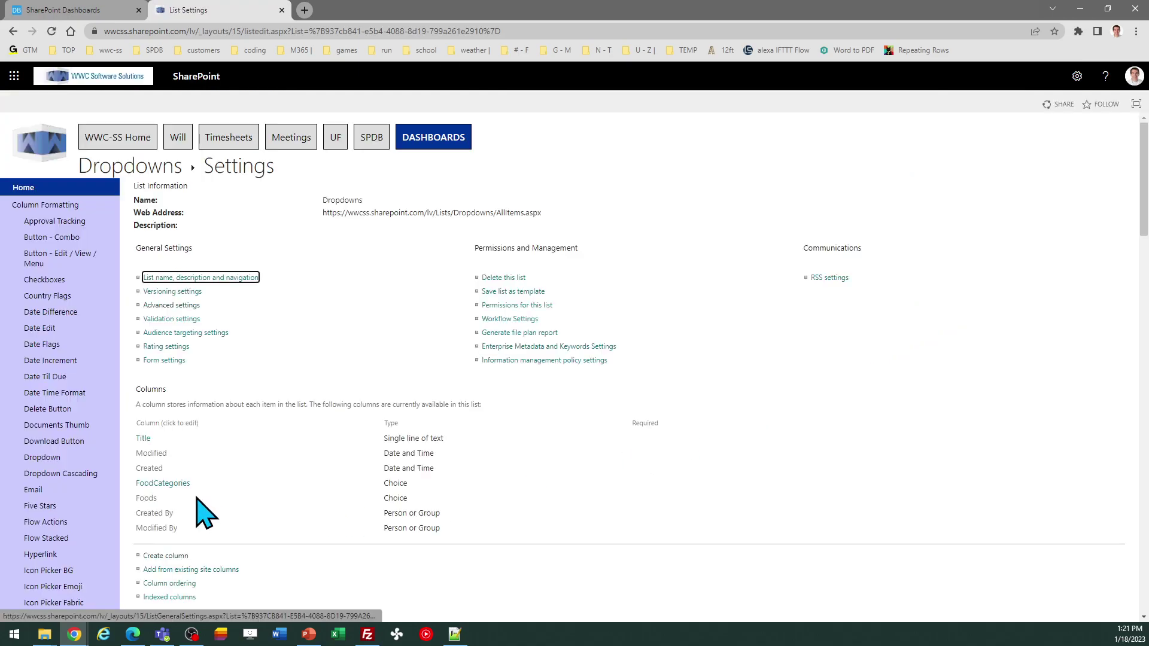
{"action": "left_click", "coordinate": [170, 484]}
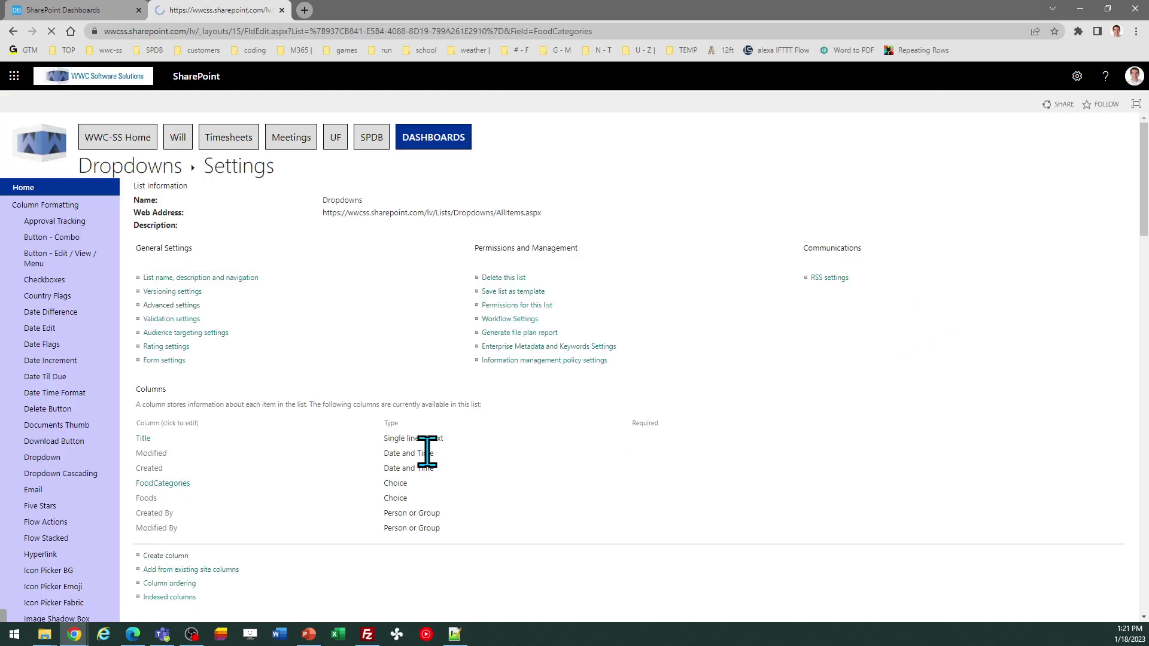
{"action": "left_click", "coordinate": [336, 472]}
{"action": "key", "text": "ctrl+a"}
{"action": "key", "text": "ctrl+c"}
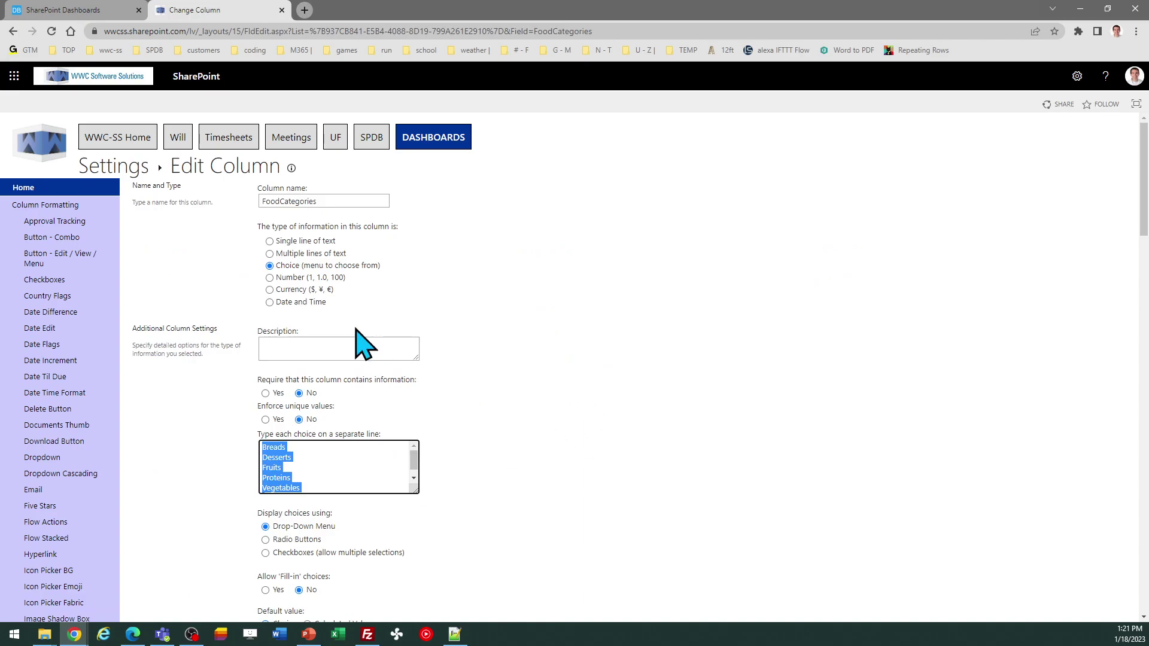
{"action": "left_click", "coordinate": [13, 31]}
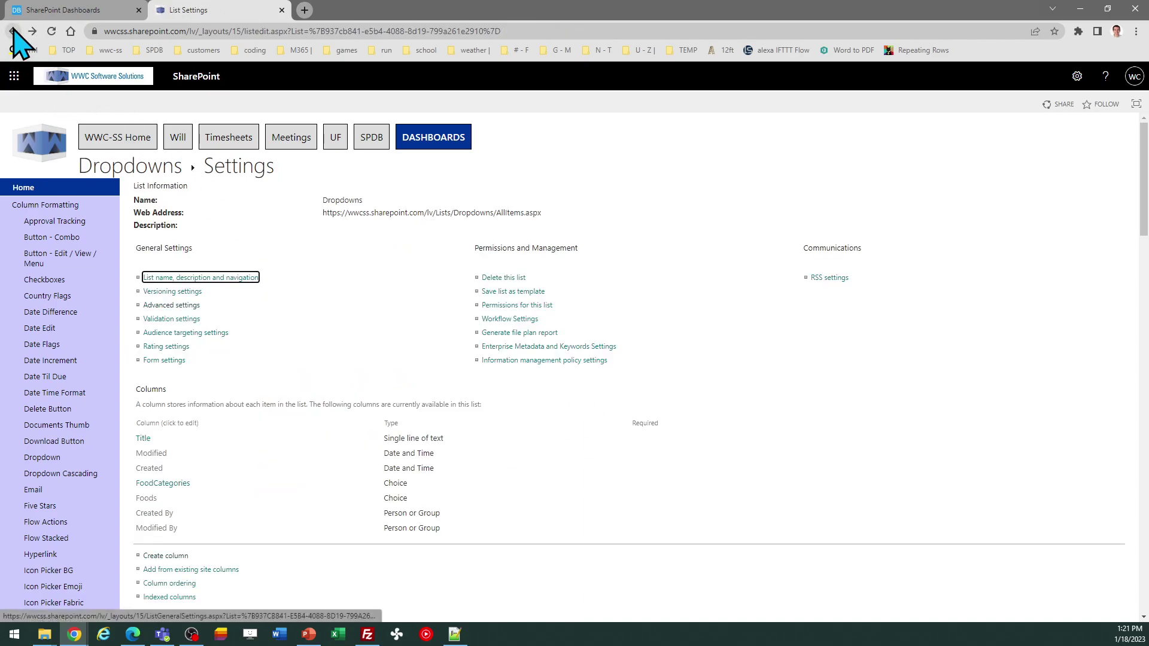
{"action": "left_click", "coordinate": [13, 31]}
- Replace the template's sample Choice A–E entries with the pasted Breads through Vegetables choices
{"action": "left_click", "coordinate": [94, 5]}
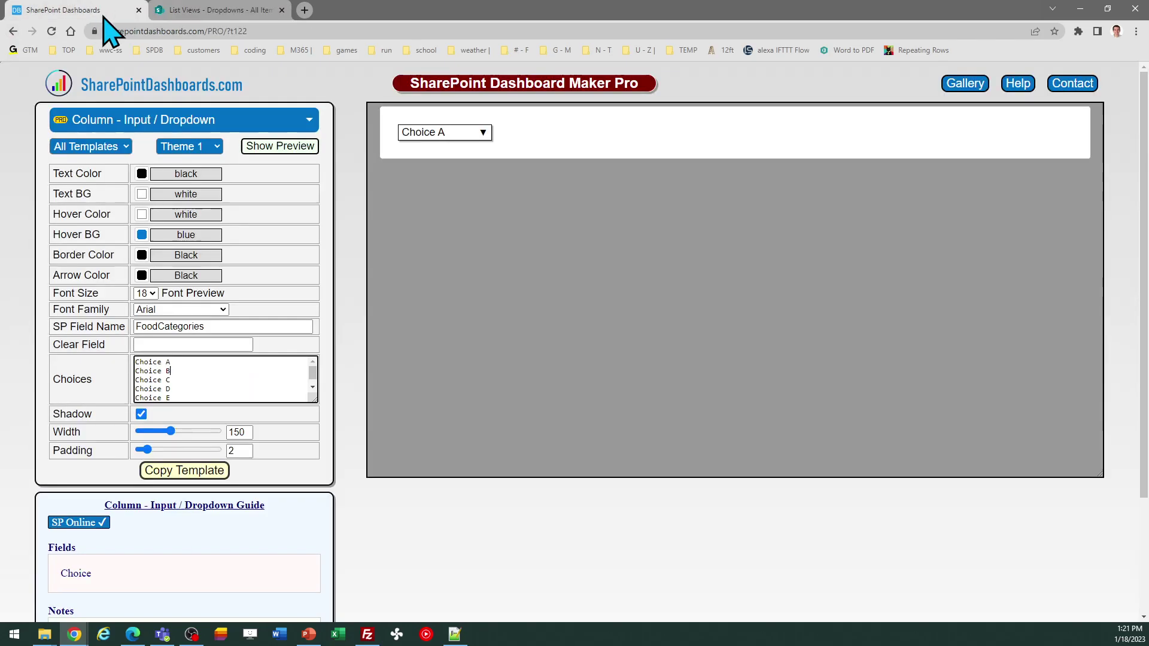
{"action": "left_click", "coordinate": [179, 385]}
{"action": "key", "text": "ctrl+a"}
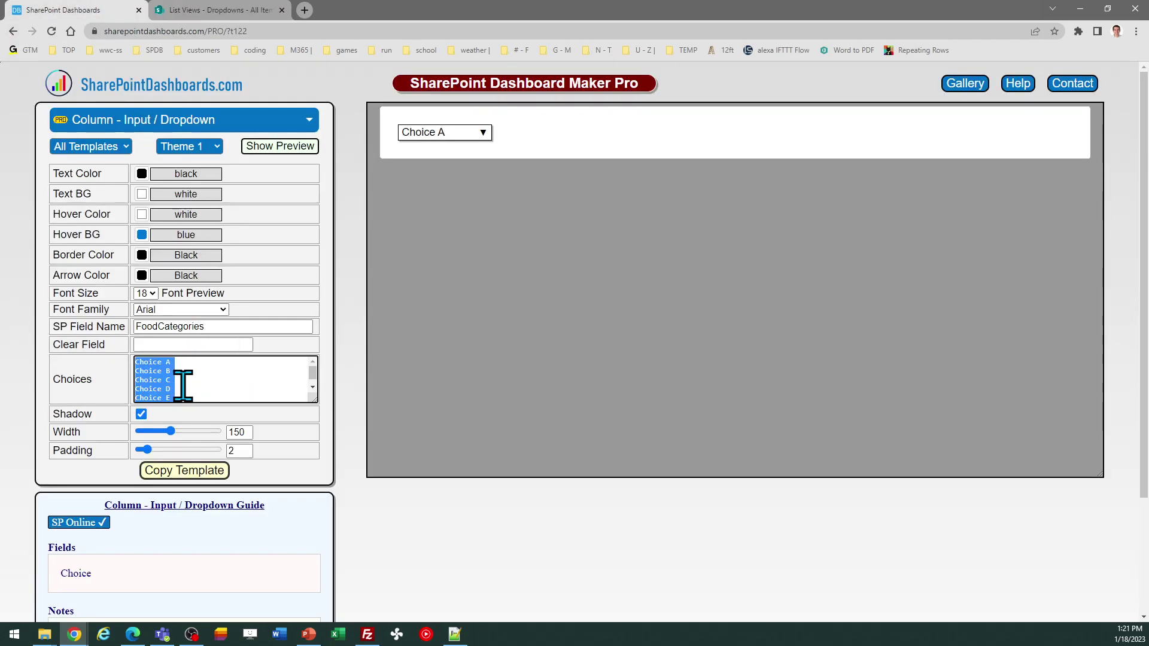
{"action": "key", "text": "ctrl+v"}
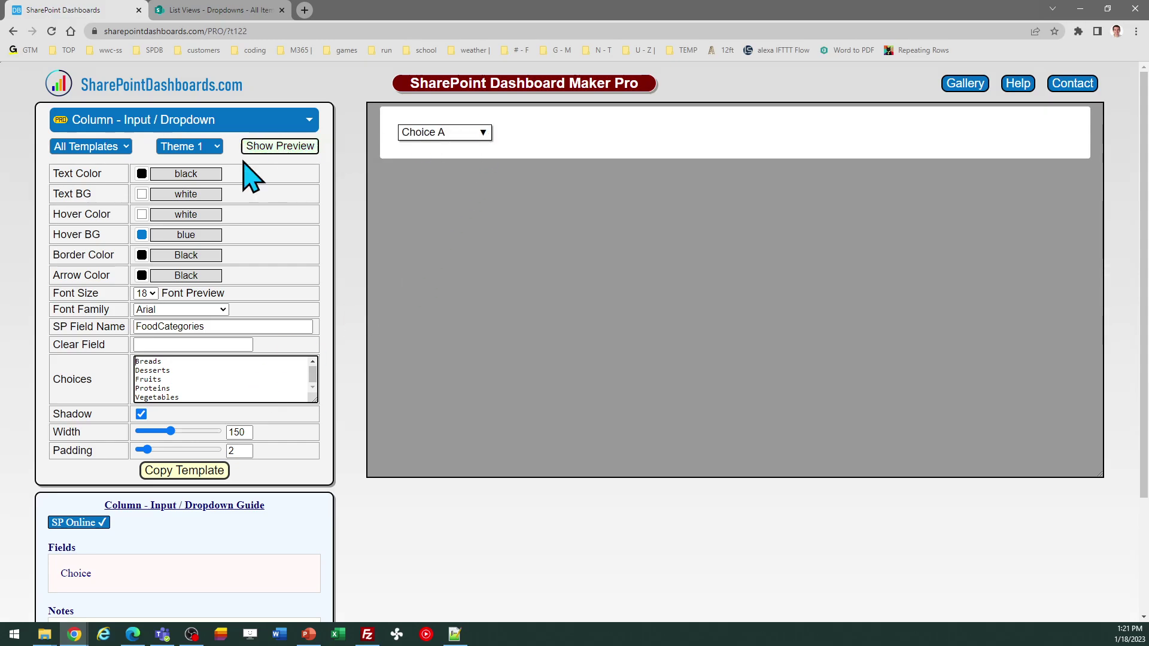
- Refresh the preview and pick Fruits from its dropdown
{"action": "left_click", "coordinate": [489, 132]}
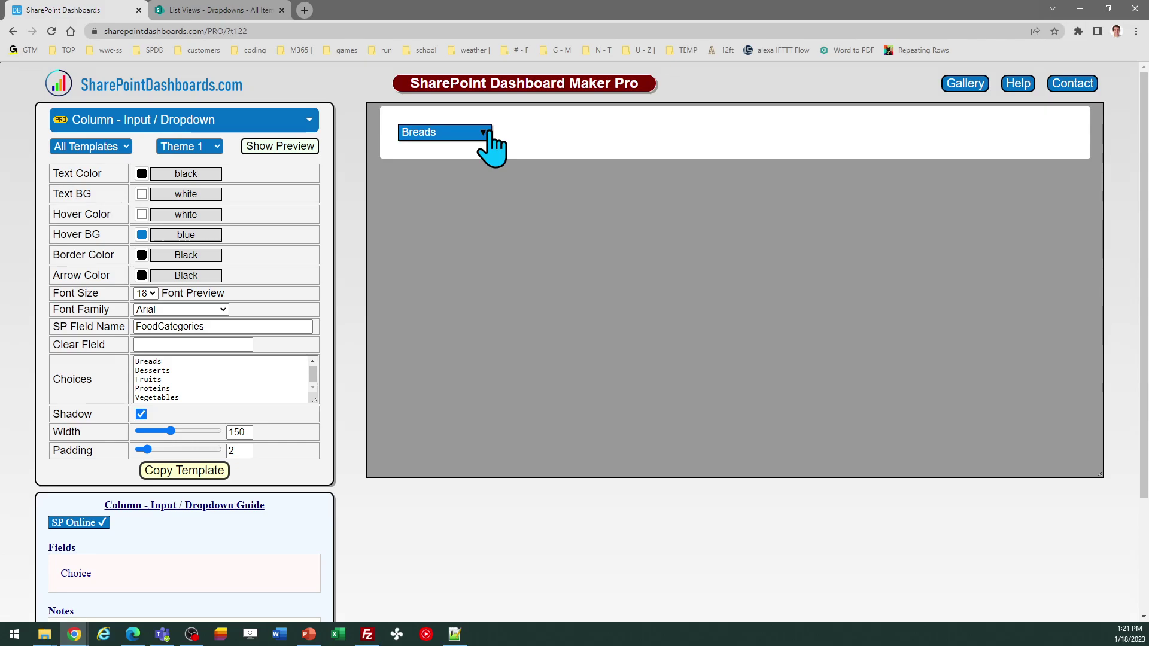
{"action": "left_click", "coordinate": [468, 137]}
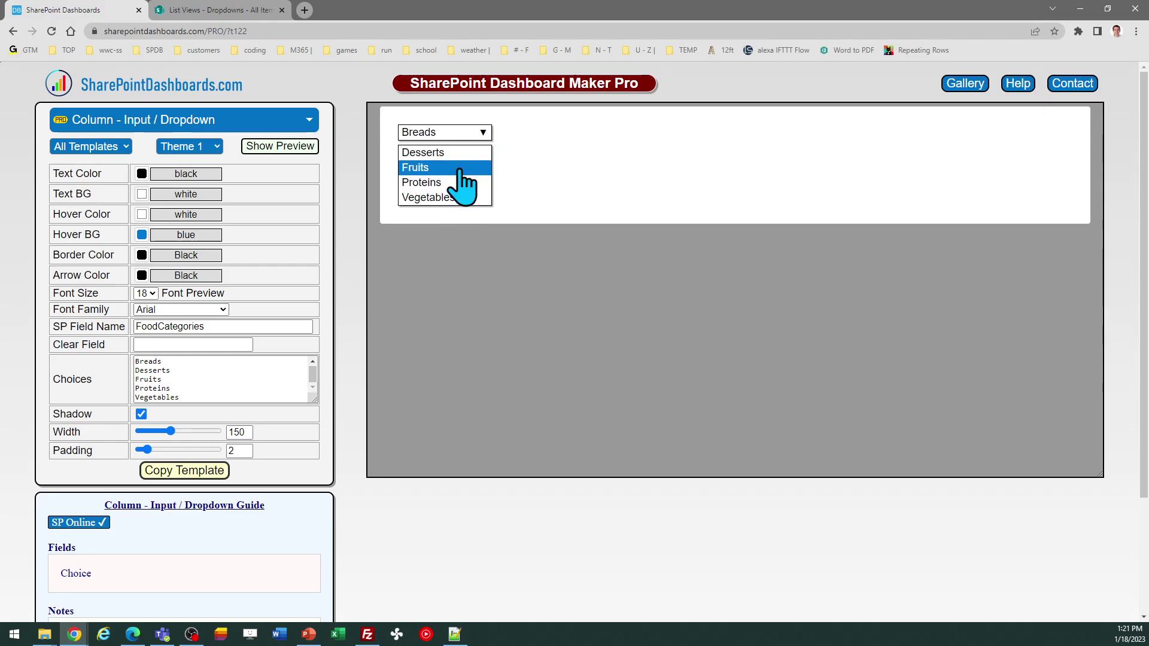
{"action": "left_click", "coordinate": [460, 172]}
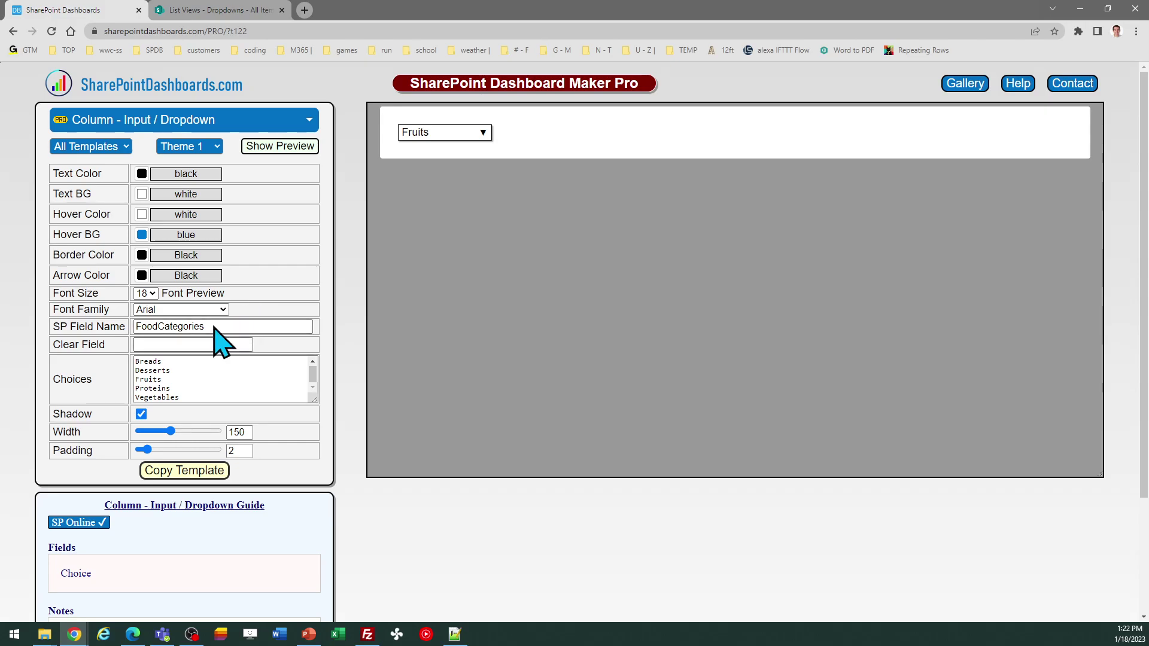
- Copy the dropdown template code, dismiss the Template Copied dialog, and return to the Dropdowns list
{"action": "left_click", "coordinate": [195, 471]}
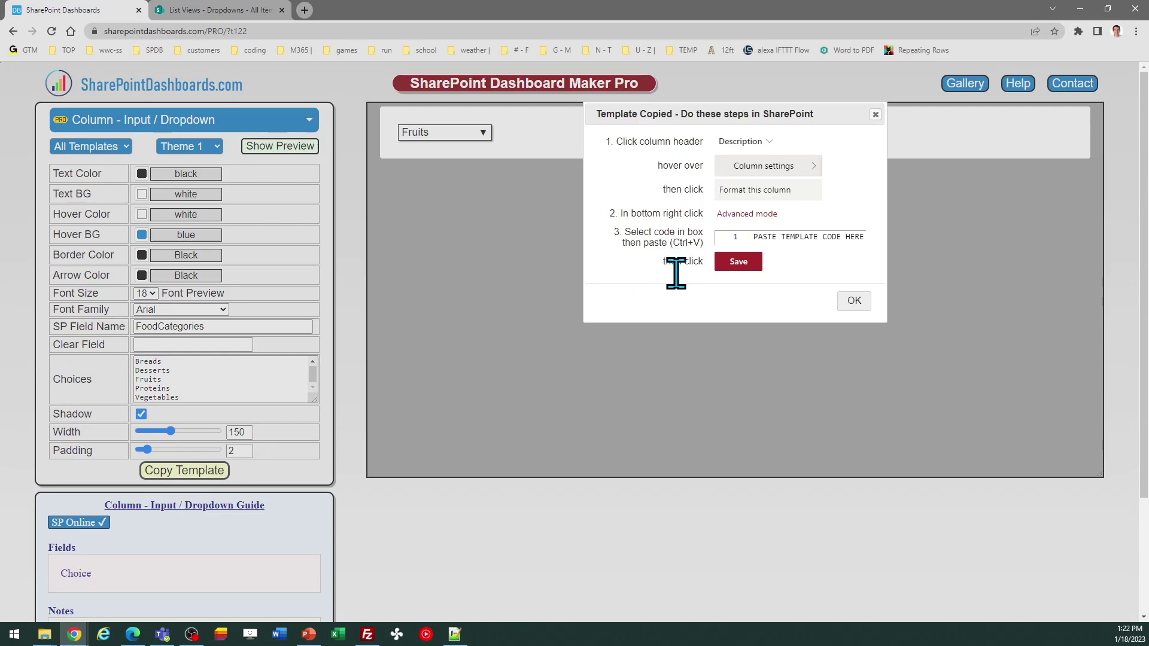
{"action": "left_click", "coordinate": [851, 300]}
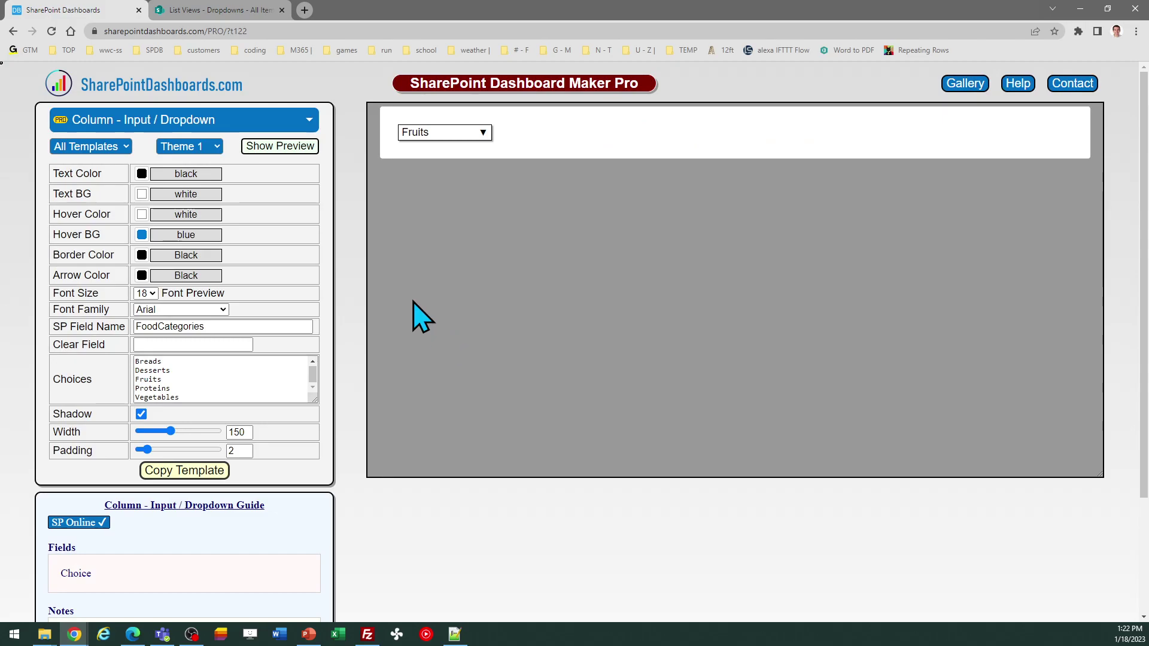
{"action": "left_click", "coordinate": [243, 11]}
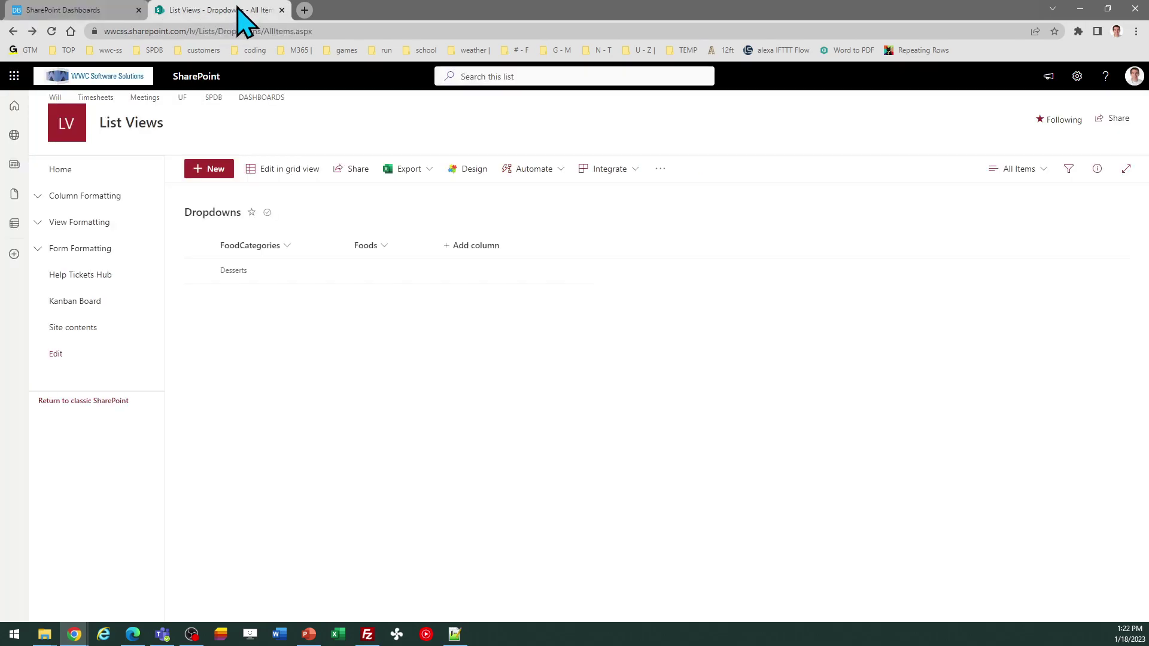
- Replace the FoodCategories column's advanced-mode format JSON with the copied dropdown template and save
{"action": "left_click", "coordinate": [286, 246]}
{"action": "mouse_move", "coordinate": [289, 357]}
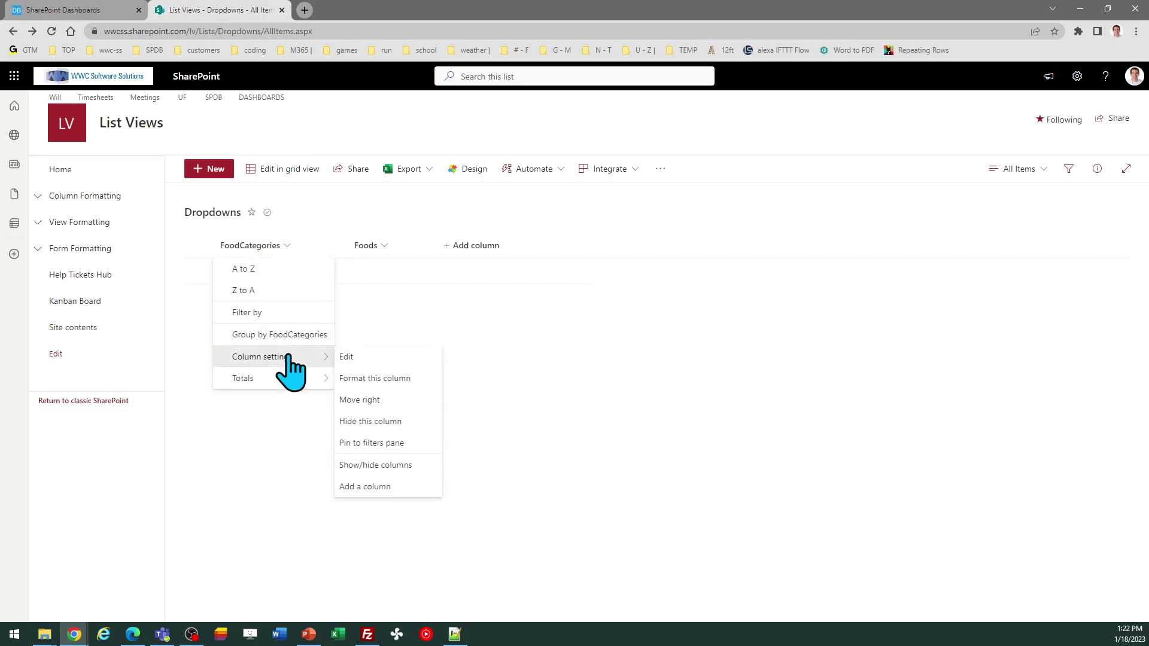
{"action": "left_click", "coordinate": [374, 378]}
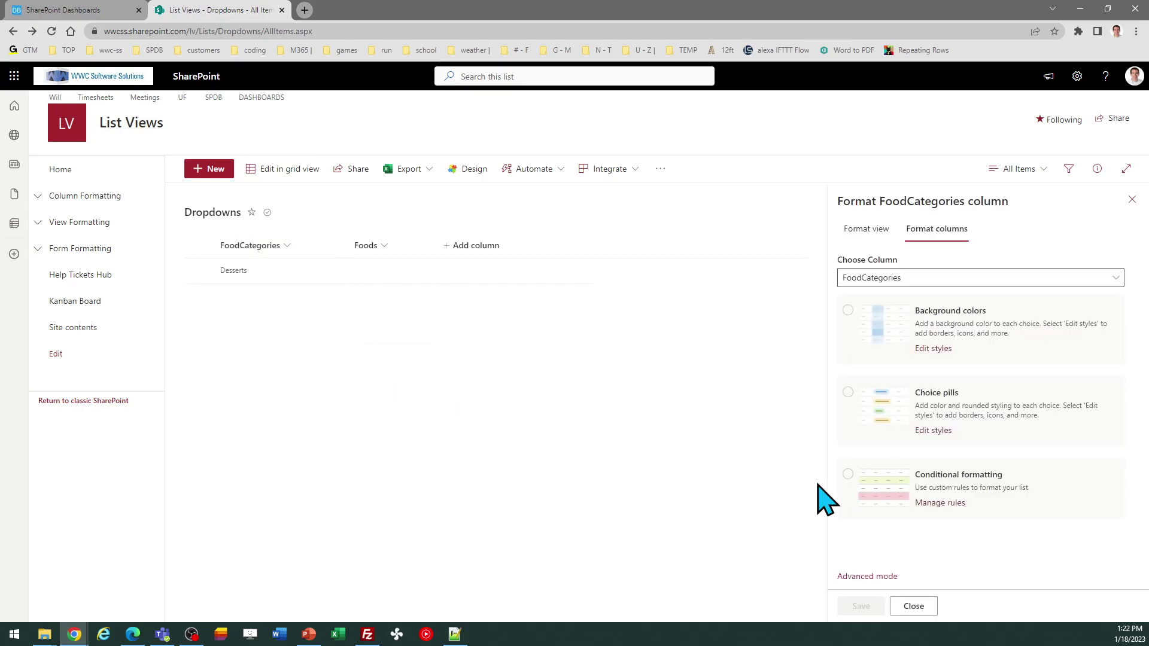
{"action": "left_click", "coordinate": [865, 577]}
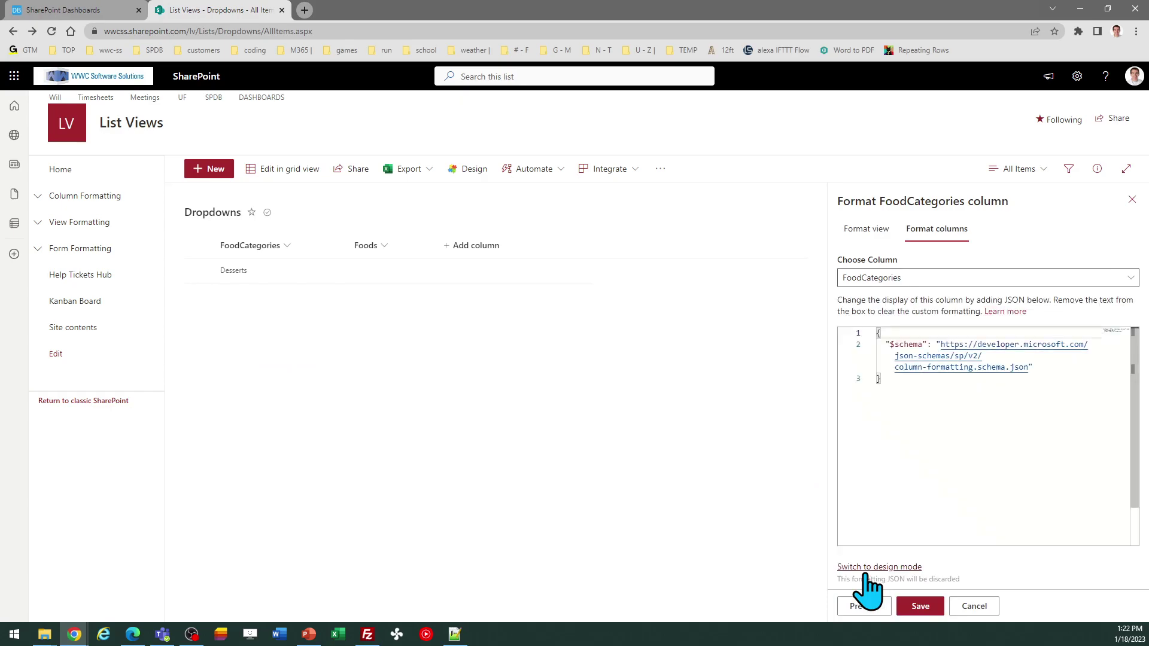
{"action": "left_click", "coordinate": [927, 457]}
{"action": "key", "text": "ctrl+a"}
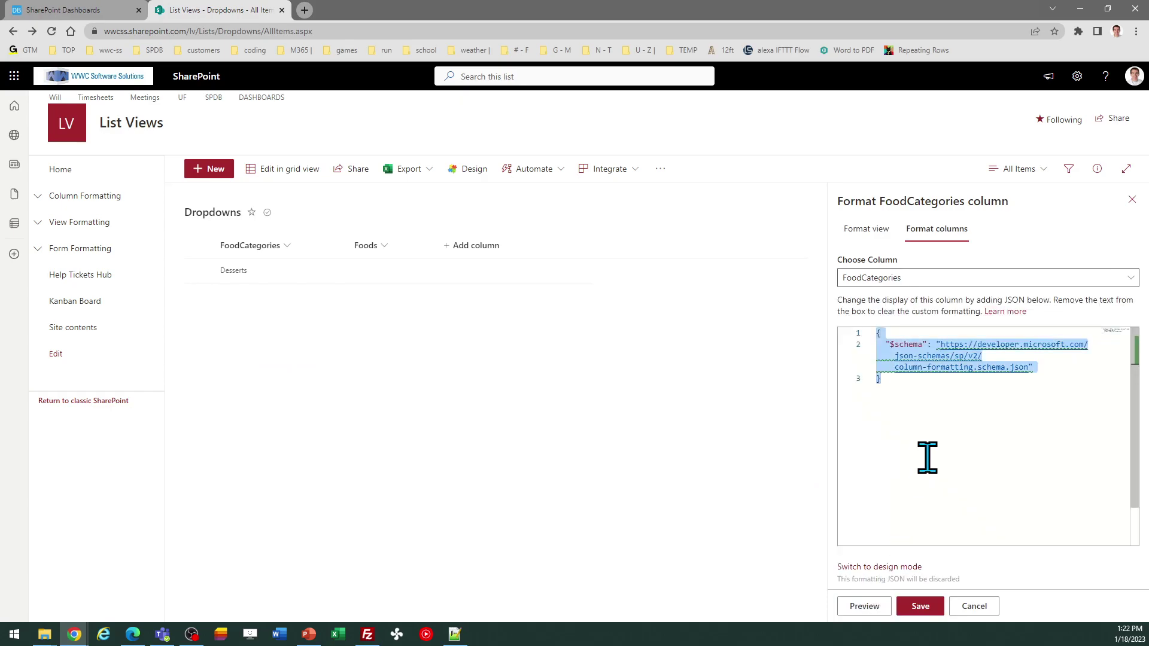
{"action": "key", "text": "ctrl+v"}
{"action": "left_click", "coordinate": [928, 605]}
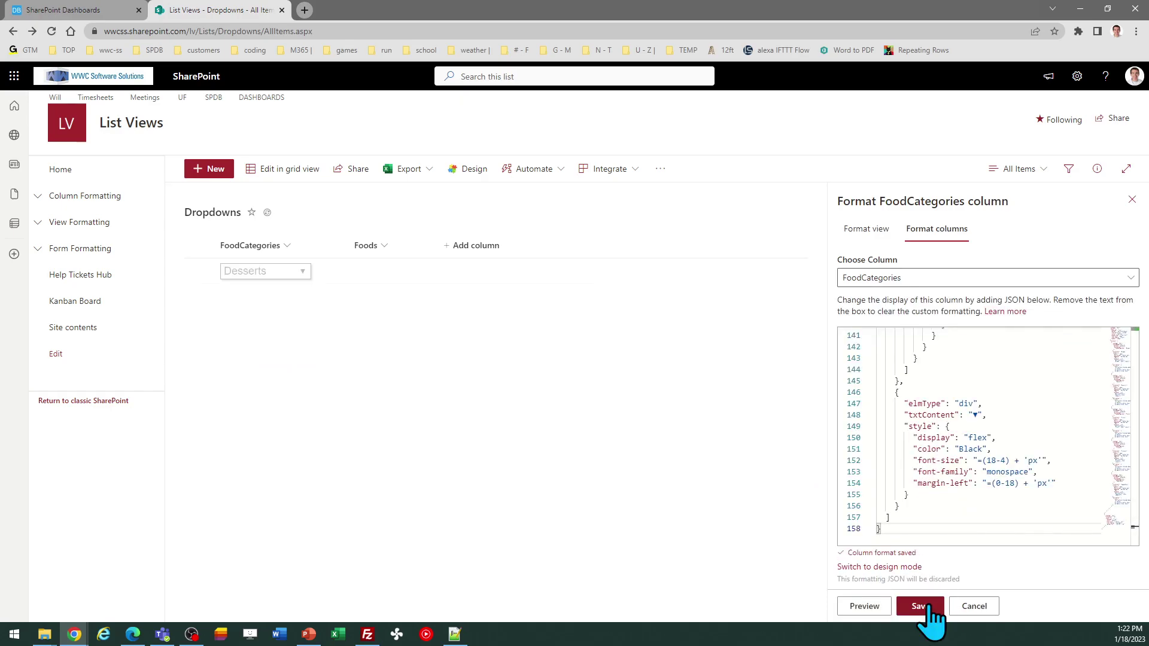
{"action": "left_click", "coordinate": [1132, 200]}
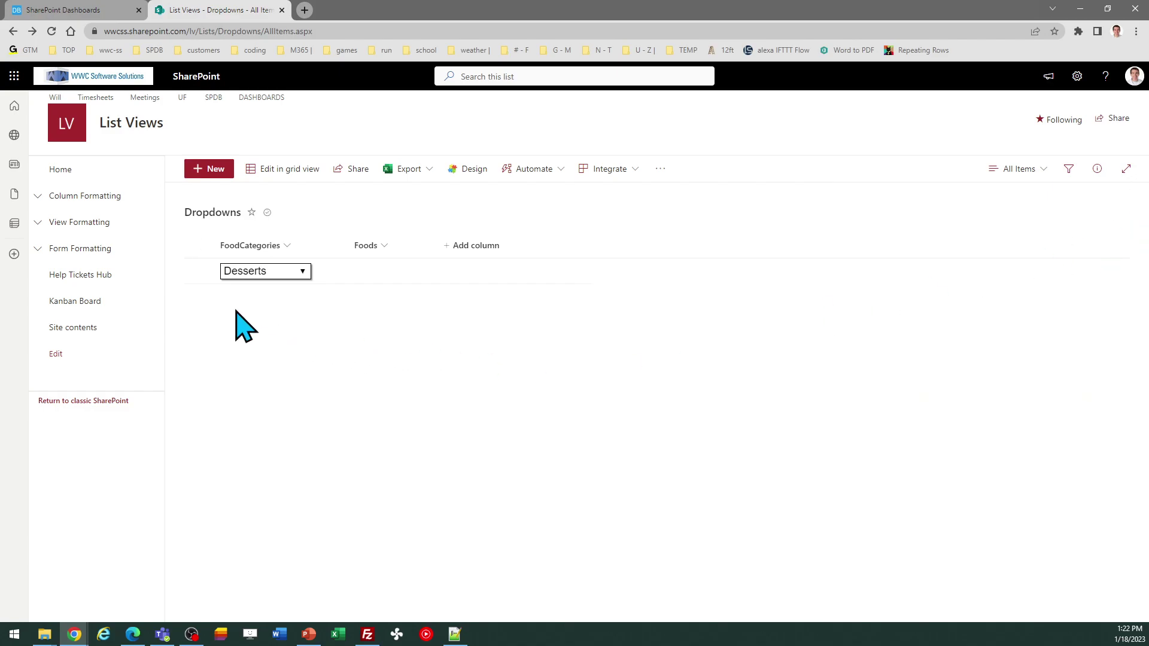
- Choose Fruits instead of Desserts in the item's in-list dropdown, then deselect the row
{"action": "left_click", "coordinate": [288, 273]}
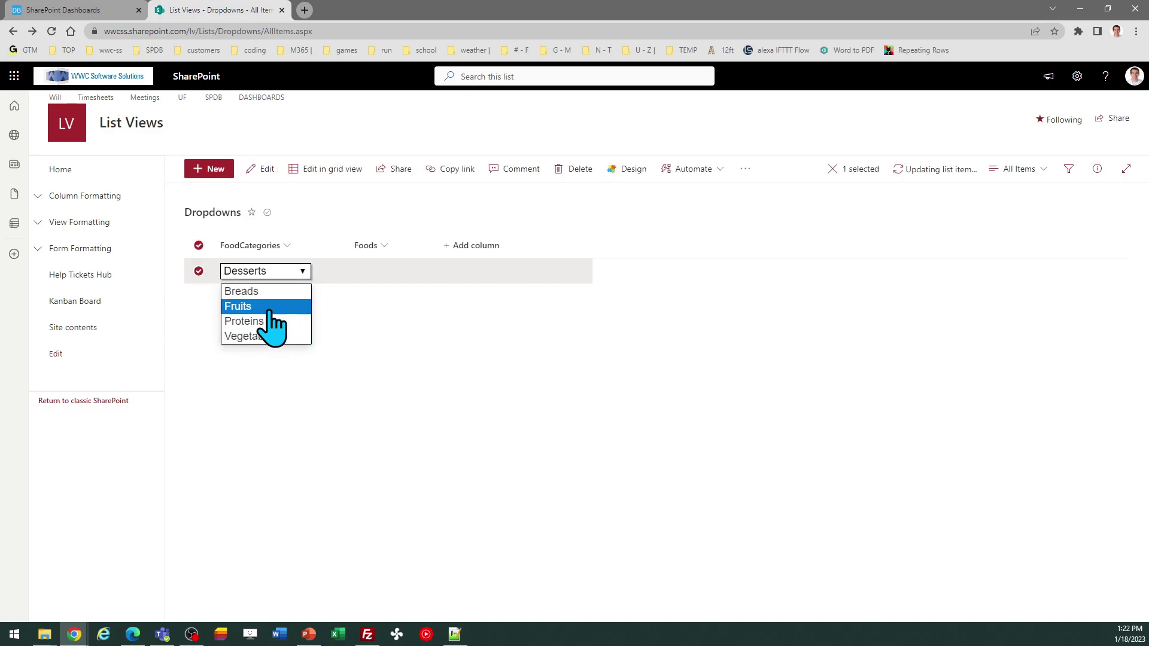
{"action": "left_click", "coordinate": [269, 307]}
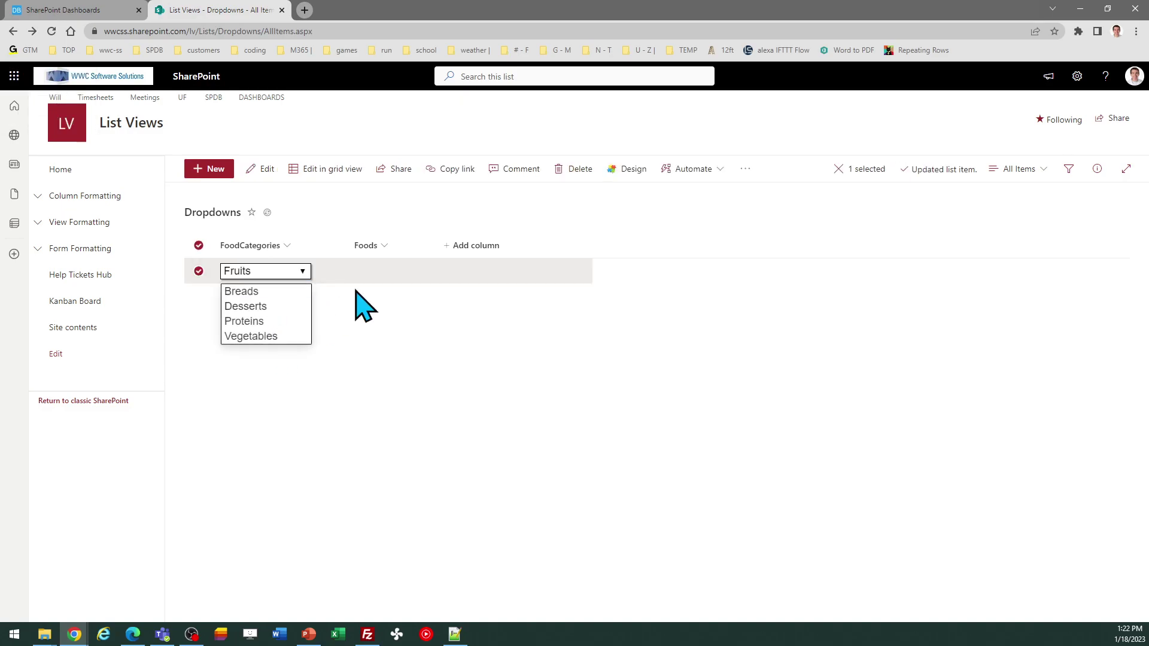
{"action": "left_click", "coordinate": [324, 201]}
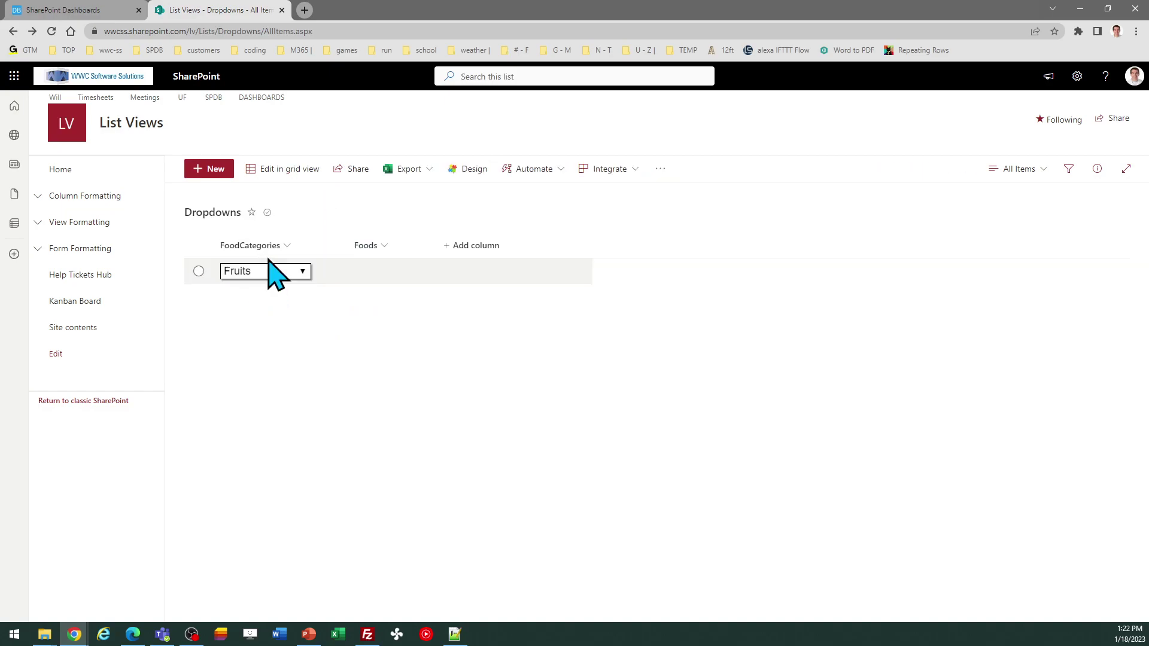
- Set the template's Hover BG to yellowLight and Hover Color to black, then test the preview
{"action": "left_click", "coordinate": [78, 11]}
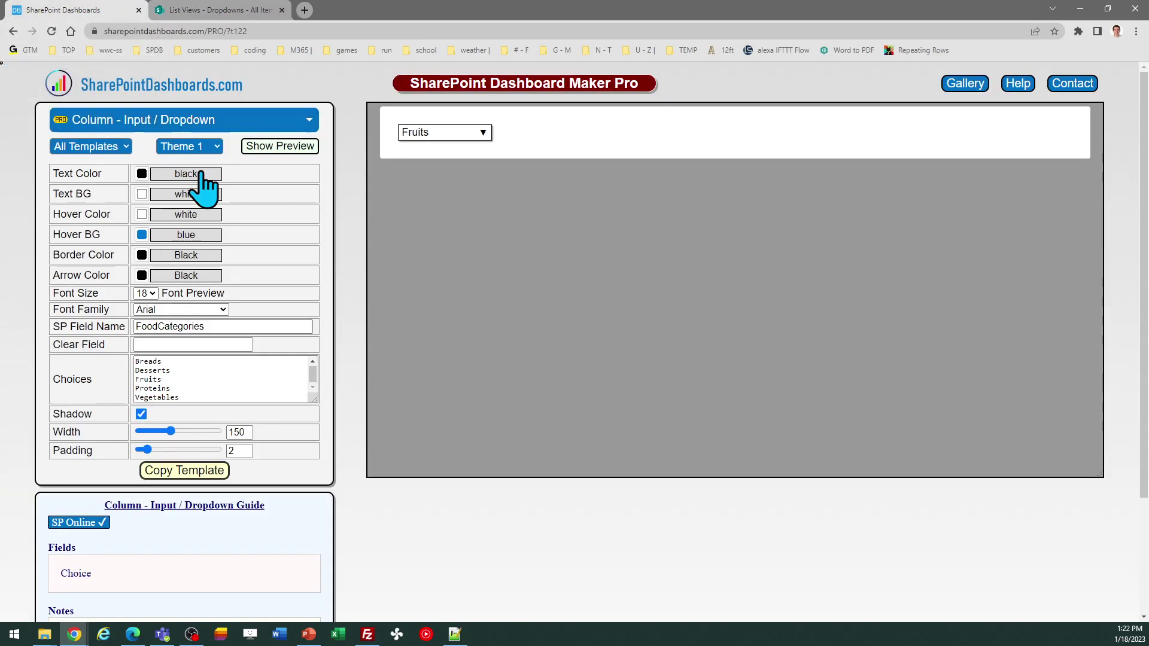
{"action": "left_click", "coordinate": [142, 236]}
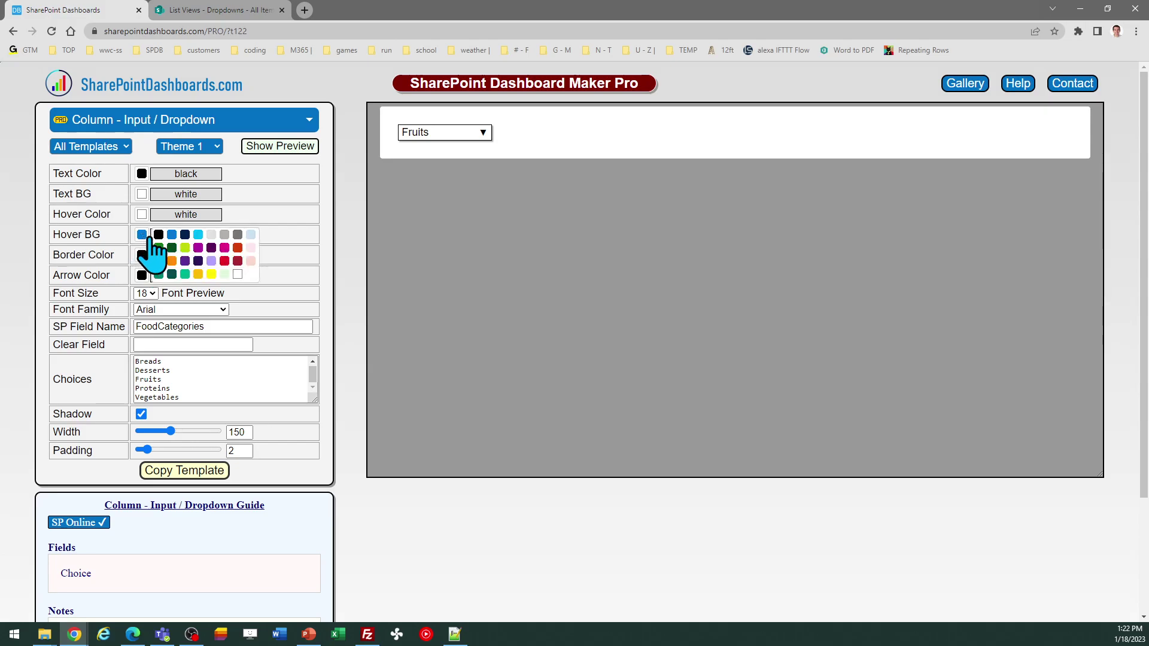
{"action": "left_click", "coordinate": [211, 274]}
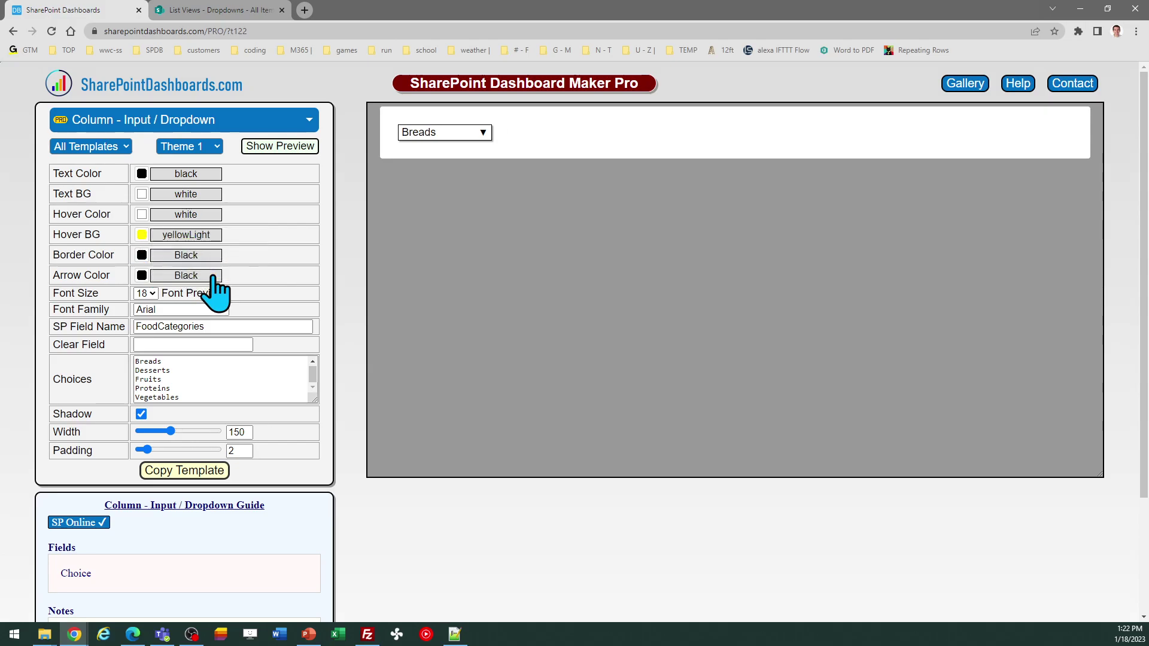
{"action": "left_click", "coordinate": [144, 216]}
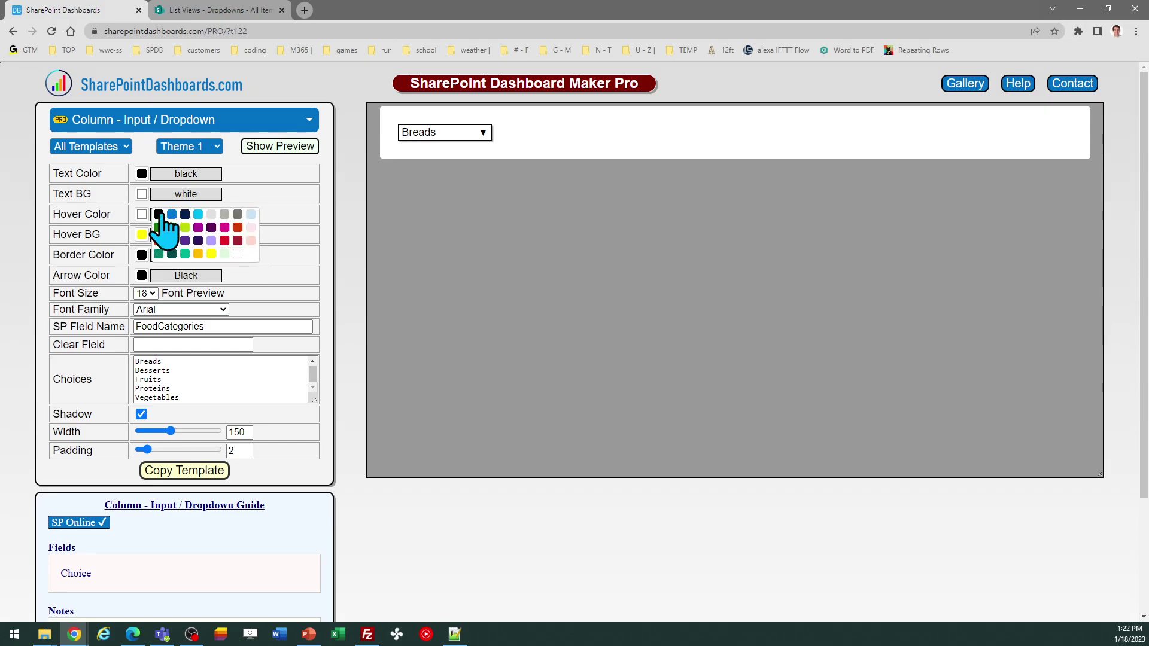
{"action": "left_click", "coordinate": [159, 215]}
{"action": "left_click", "coordinate": [444, 133]}
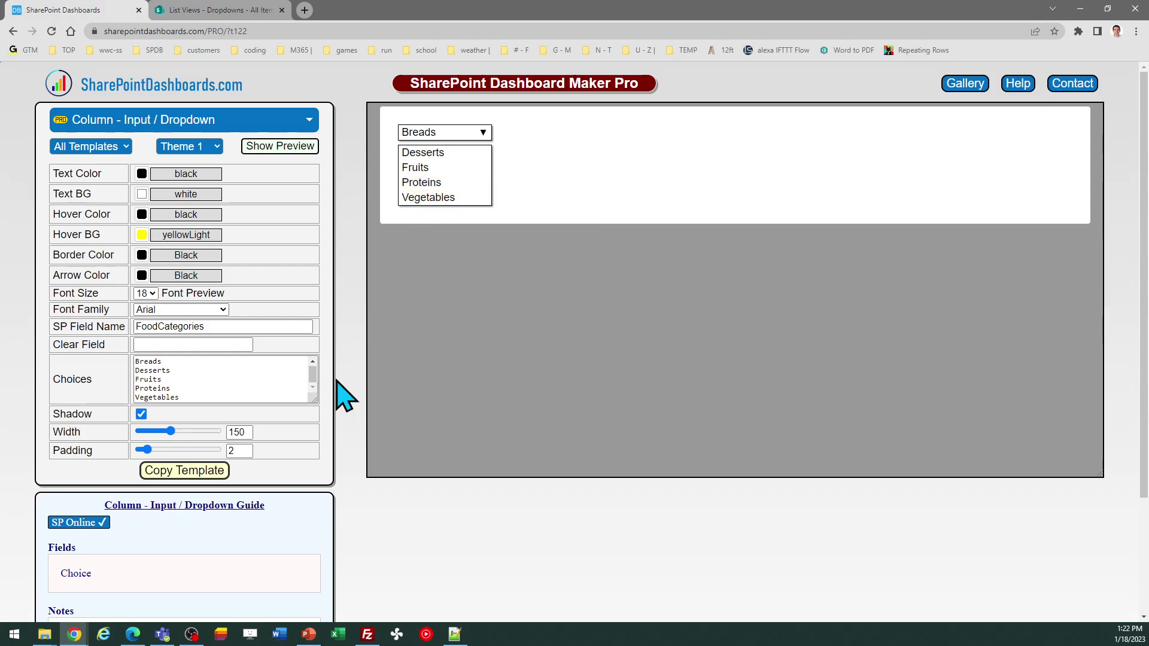
- Set the font size to 16 and recopy the restyled template
{"action": "left_click", "coordinate": [147, 293]}
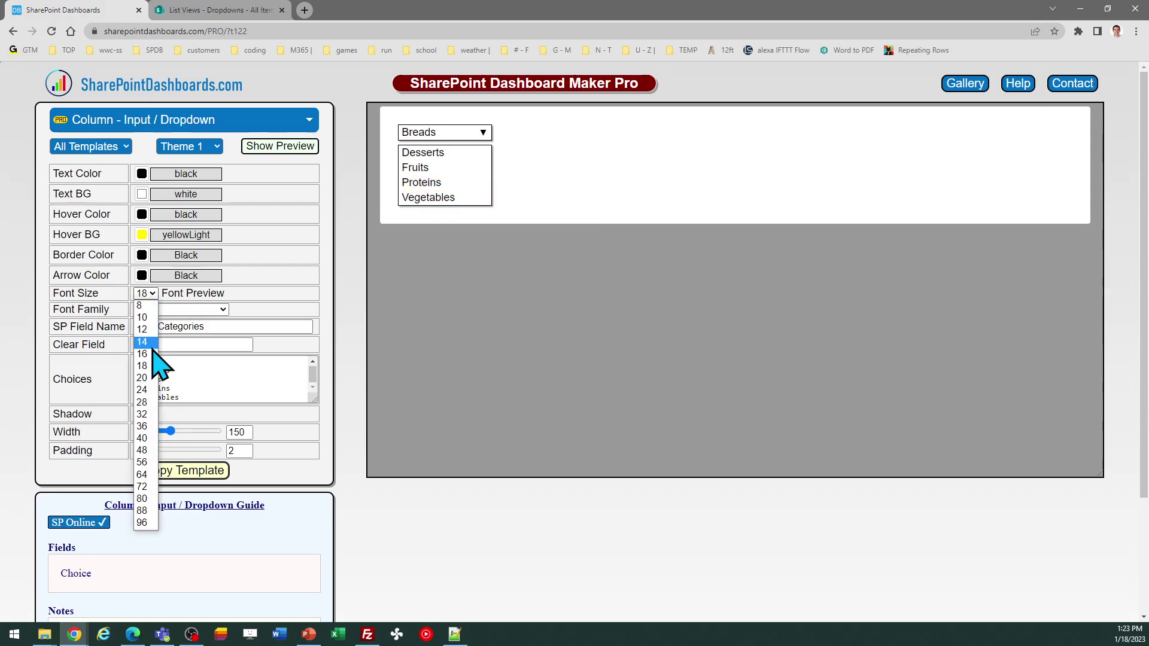
{"action": "left_click", "coordinate": [148, 353]}
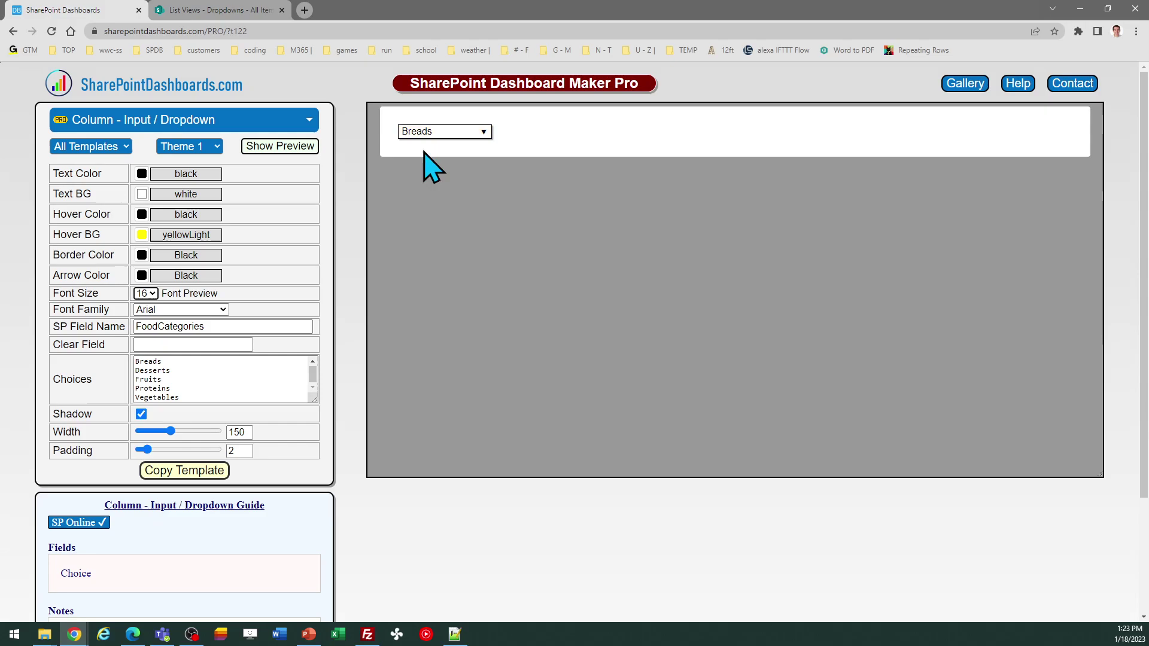
{"action": "left_click", "coordinate": [183, 473]}
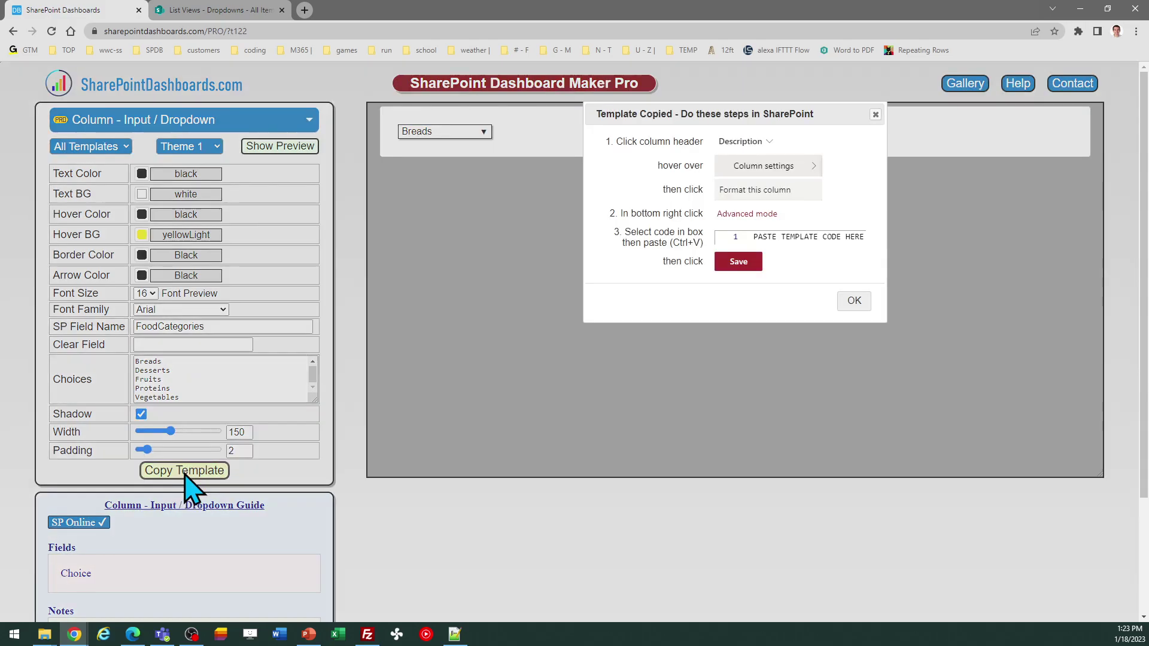
{"action": "left_click", "coordinate": [850, 299]}
- Replace the FoodCategories column format JSON with the restyled template and save
{"action": "left_click", "coordinate": [231, 10]}
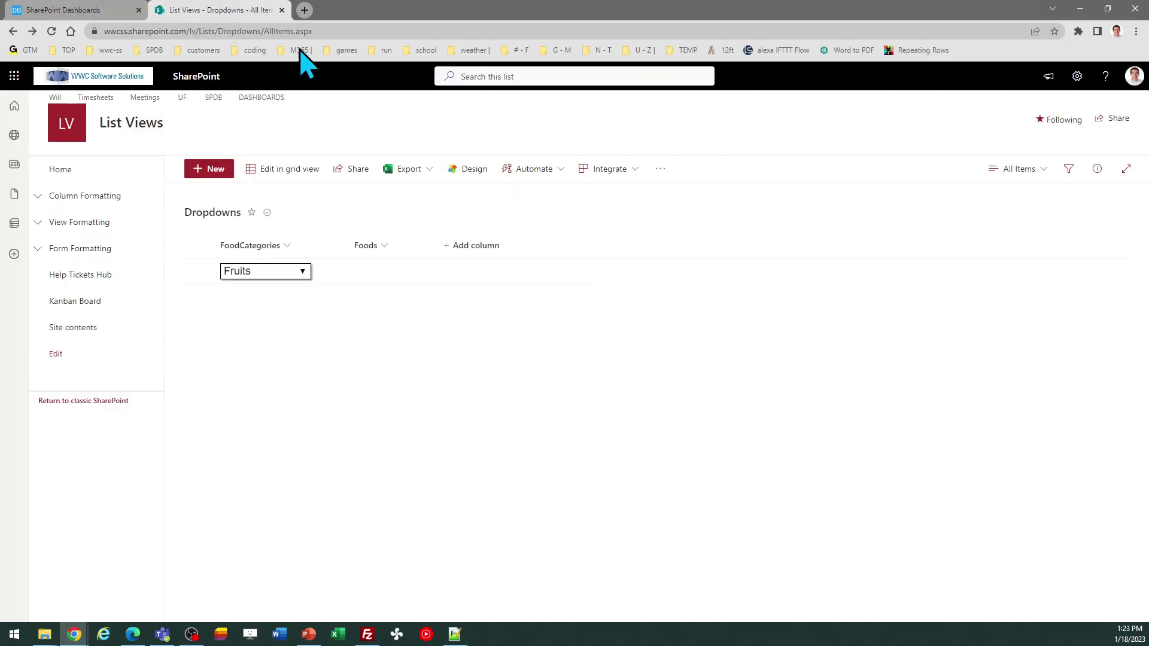
{"action": "left_click", "coordinate": [286, 245]}
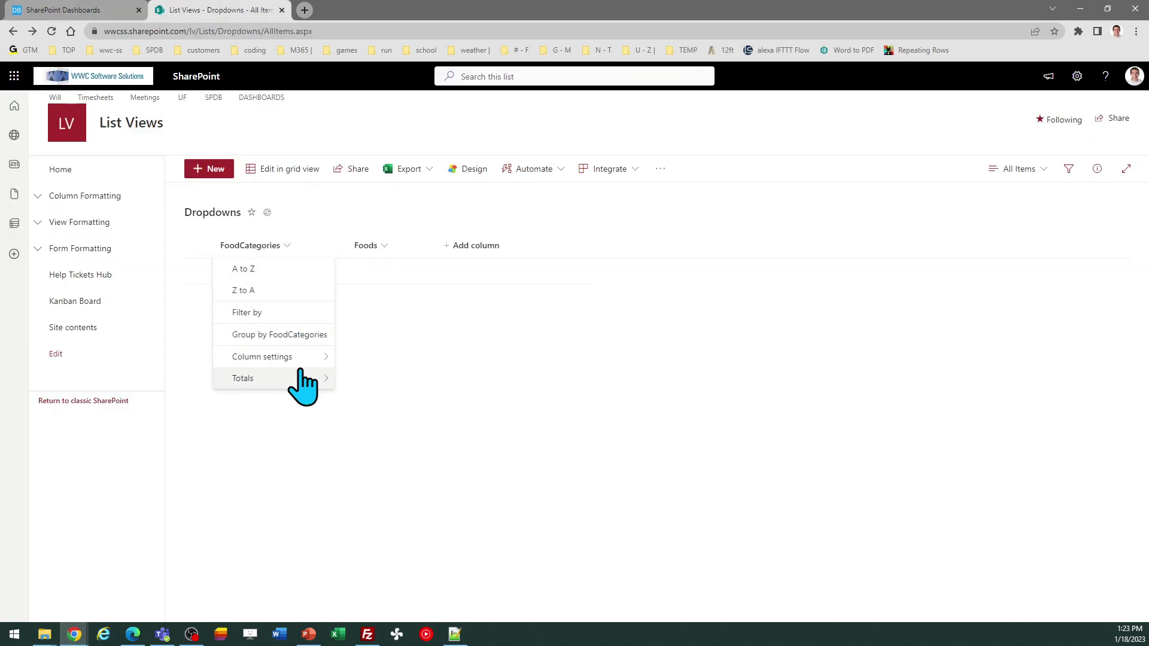
{"action": "mouse_move", "coordinate": [304, 359]}
{"action": "left_click", "coordinate": [375, 378]}
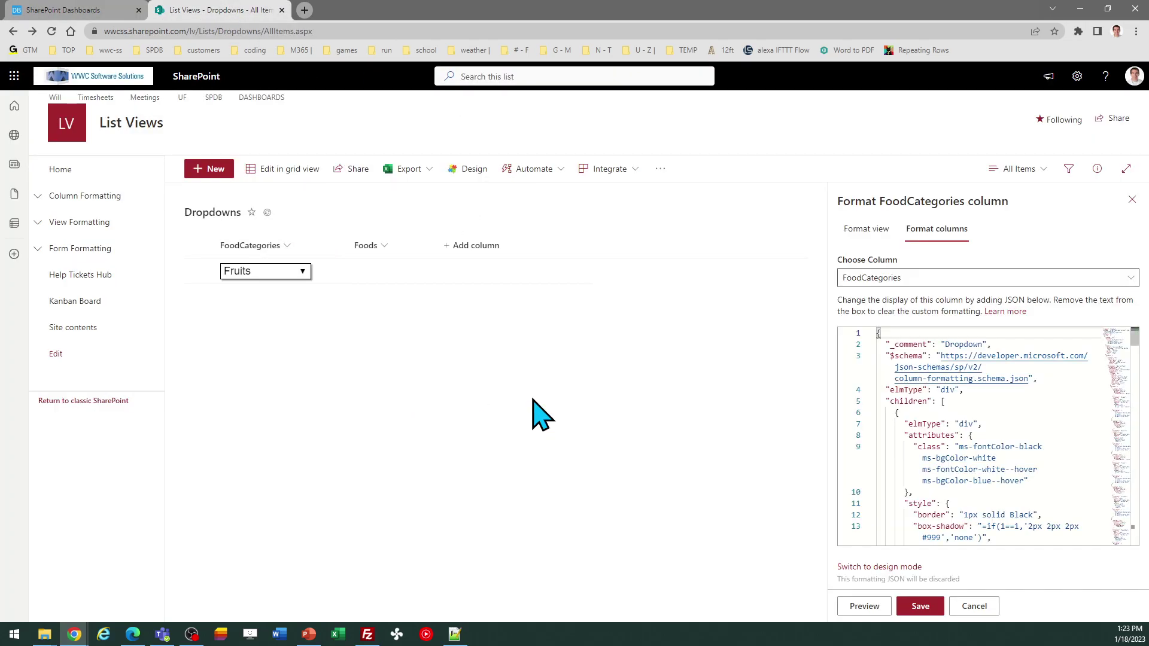
{"action": "left_click", "coordinate": [994, 429]}
{"action": "key", "text": "ctrl+a"}
{"action": "key", "text": "ctrl+v"}
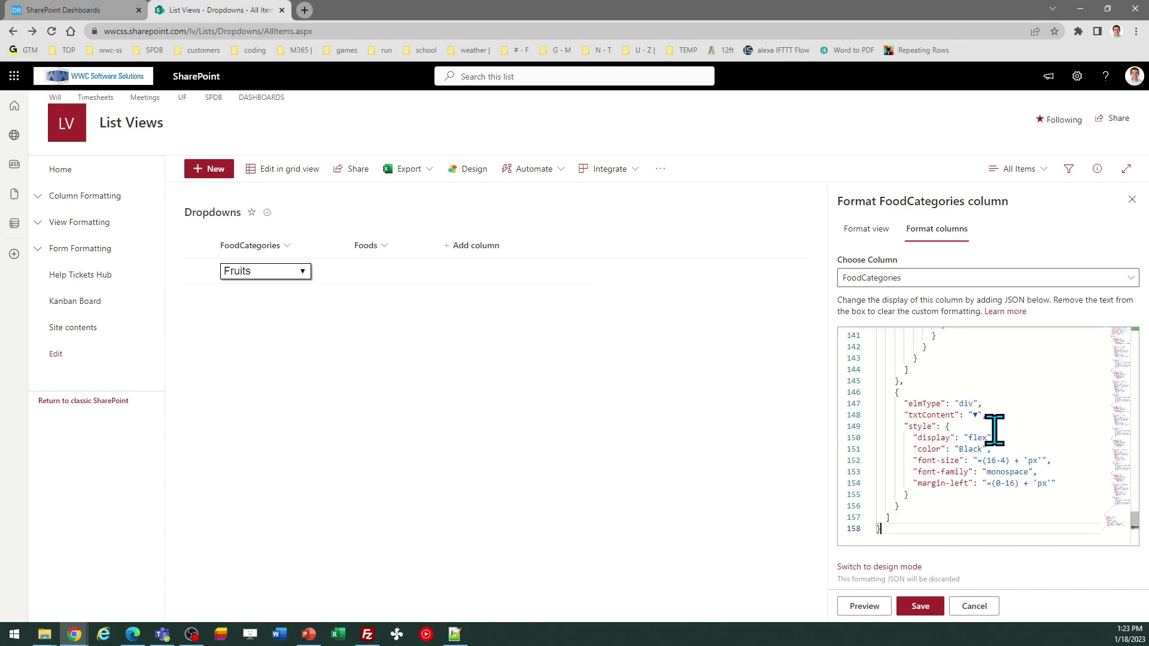
{"action": "left_click", "coordinate": [921, 607]}
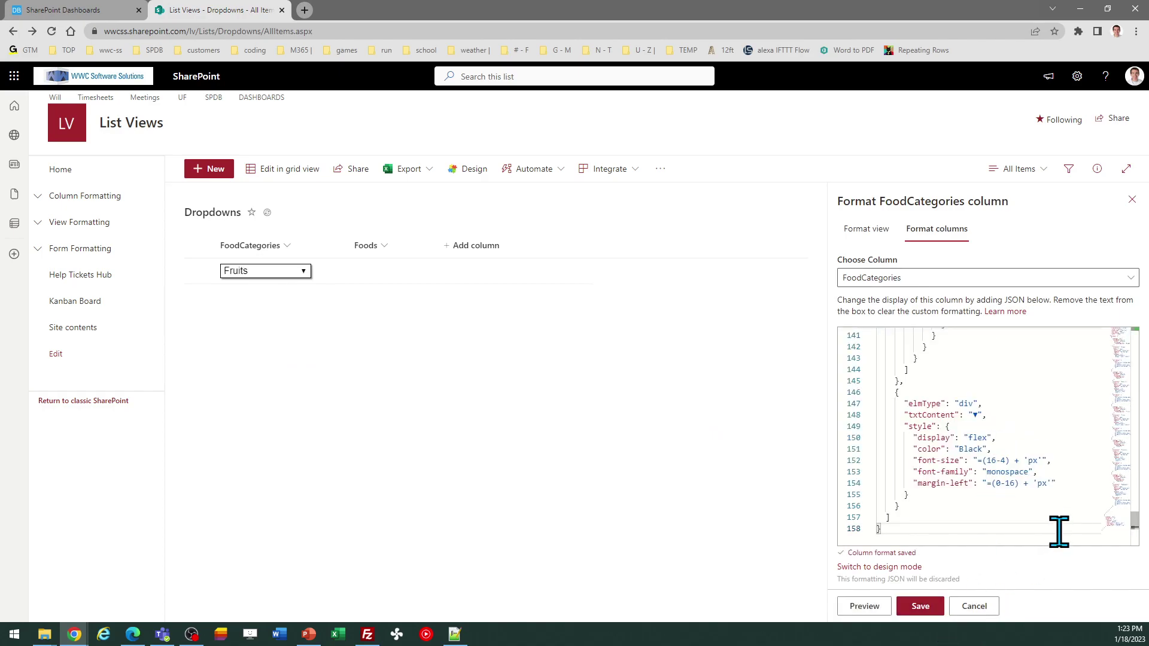
{"action": "left_click", "coordinate": [1131, 200]}
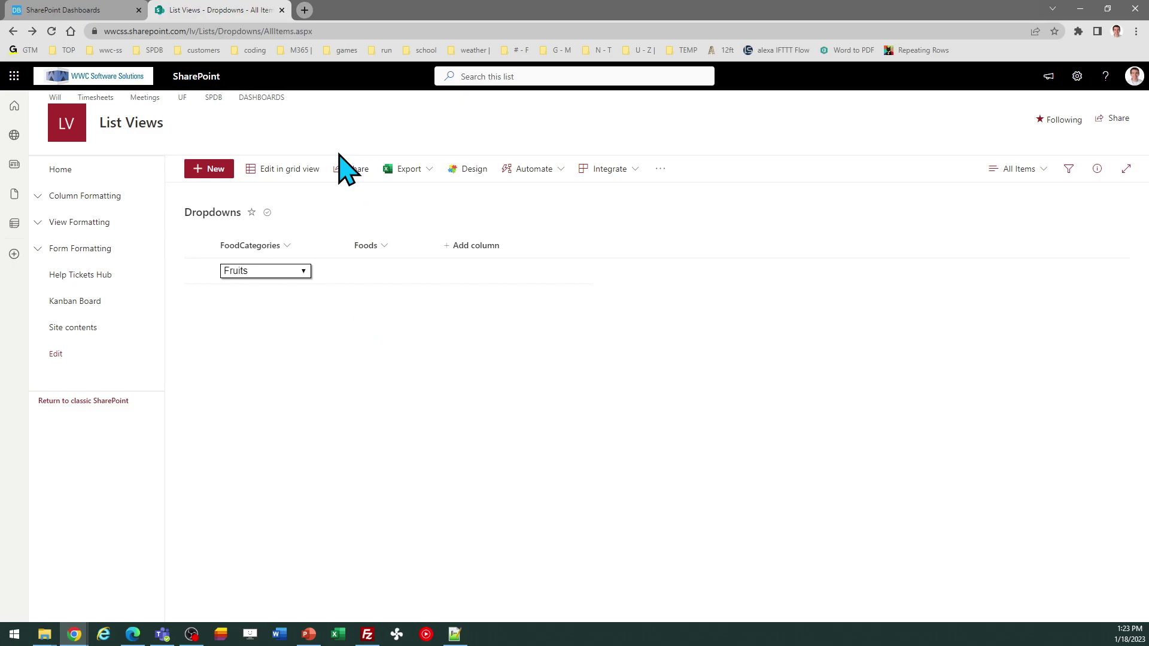
{"action": "left_click", "coordinate": [71, 15]}
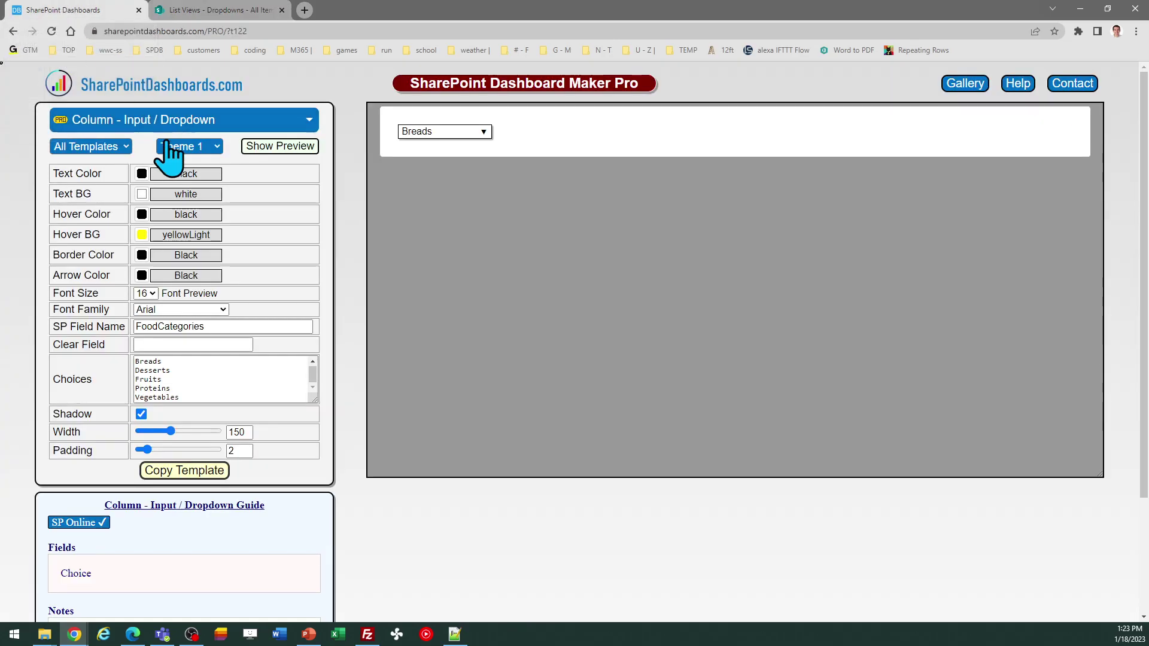